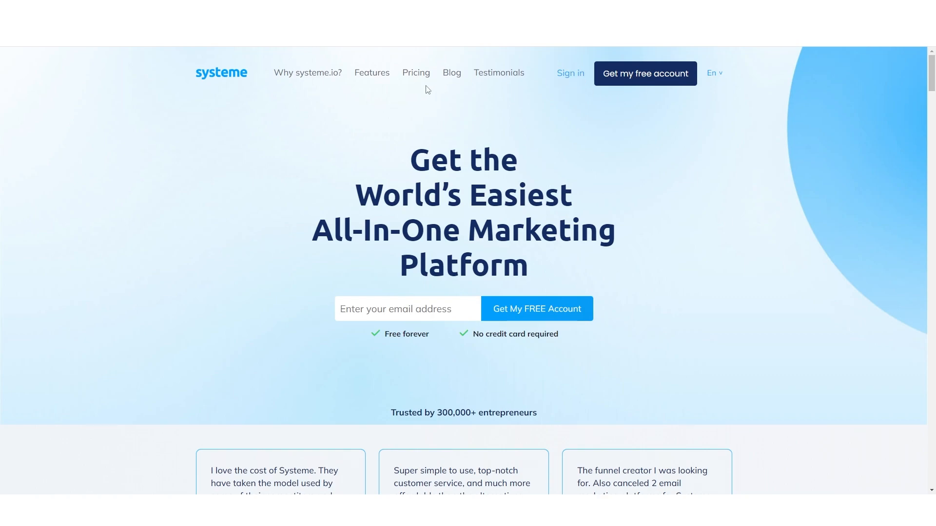
Examine the pricing page's comparison of the Free, Startup, Webinar and Unlimited plans, from contact limits to coaching sessions.
left_click(416, 72)
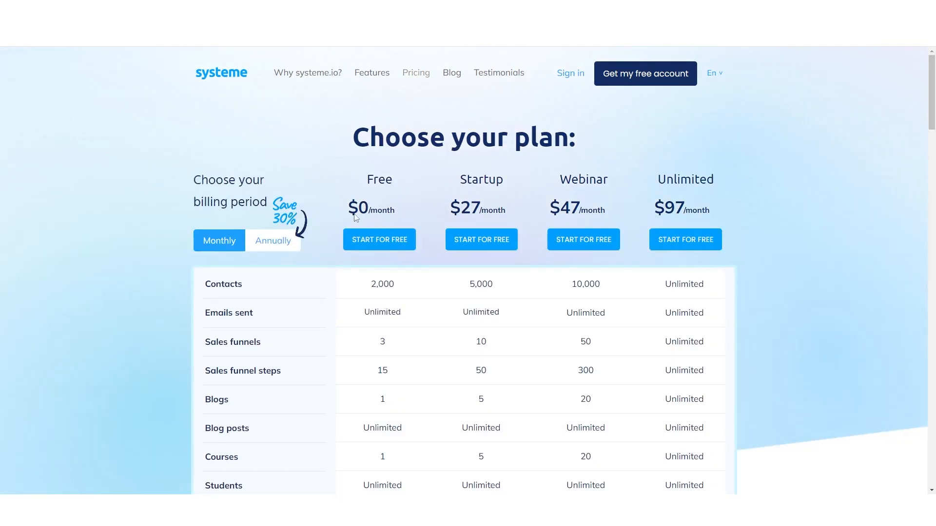
scroll(341, 156, "down", 1)
scroll(341, 156, "down", 1)
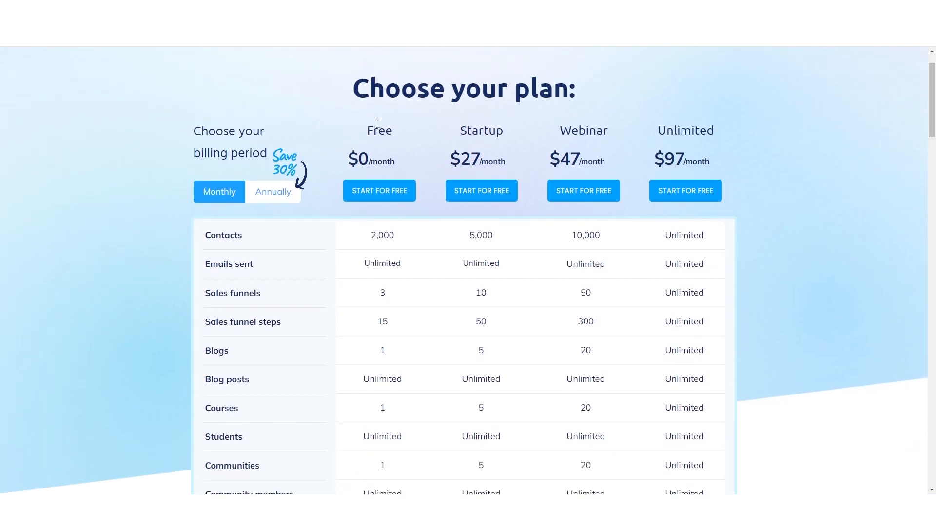
scroll(372, 142, "down", 2)
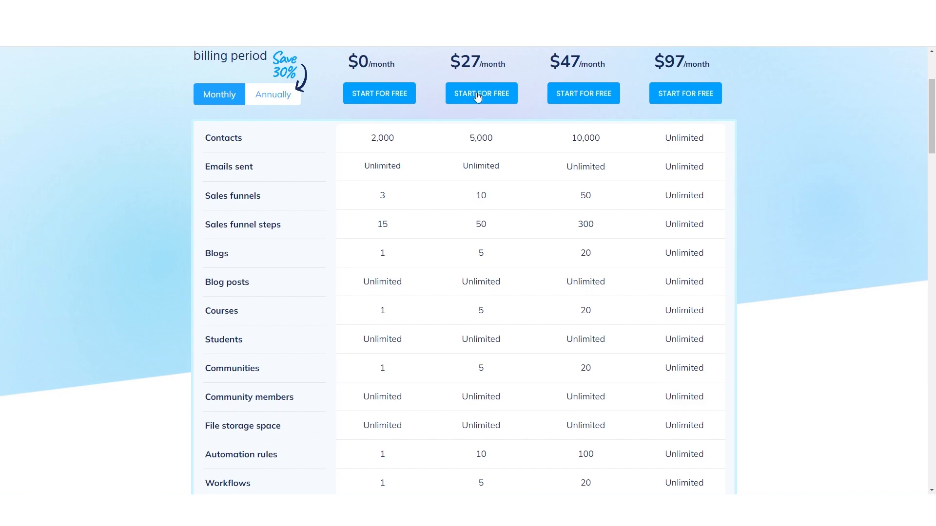
scroll(483, 179, "up", 1)
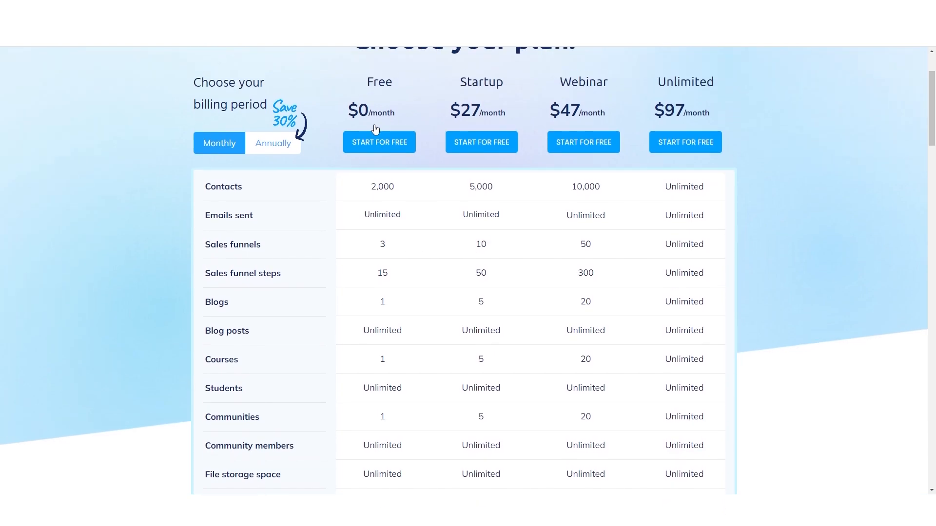
scroll(370, 136, "up", 1)
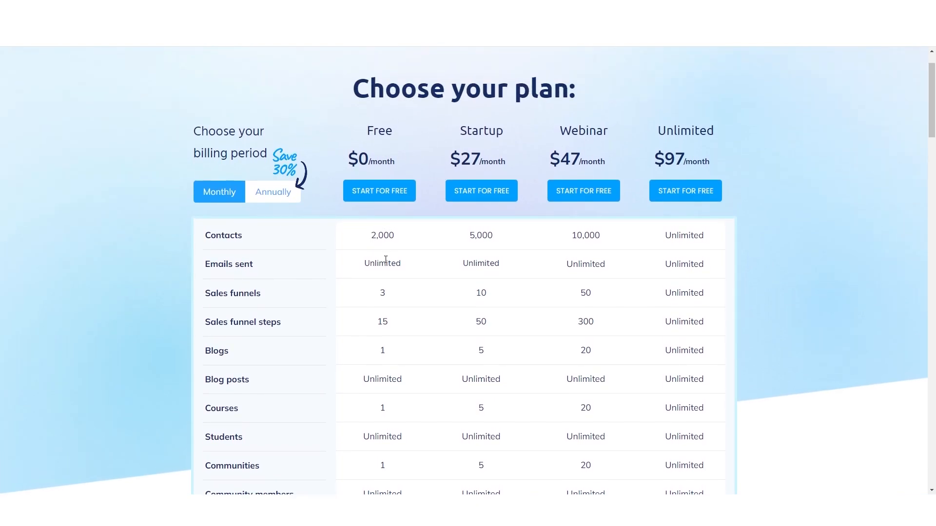
scroll(388, 264, "down", 1)
scroll(403, 230, "up", 1)
scroll(441, 163, "down", 2)
scroll(444, 160, "down", 9)
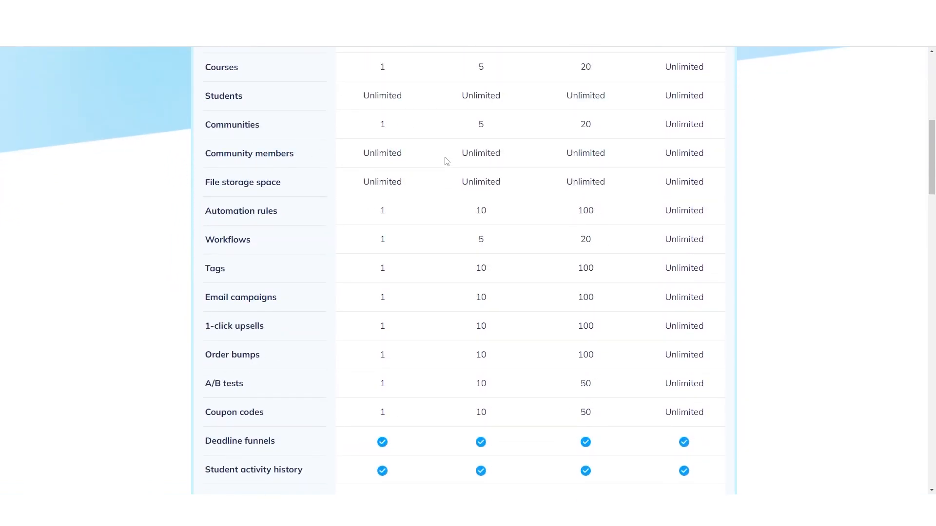
scroll(447, 162, "down", 10)
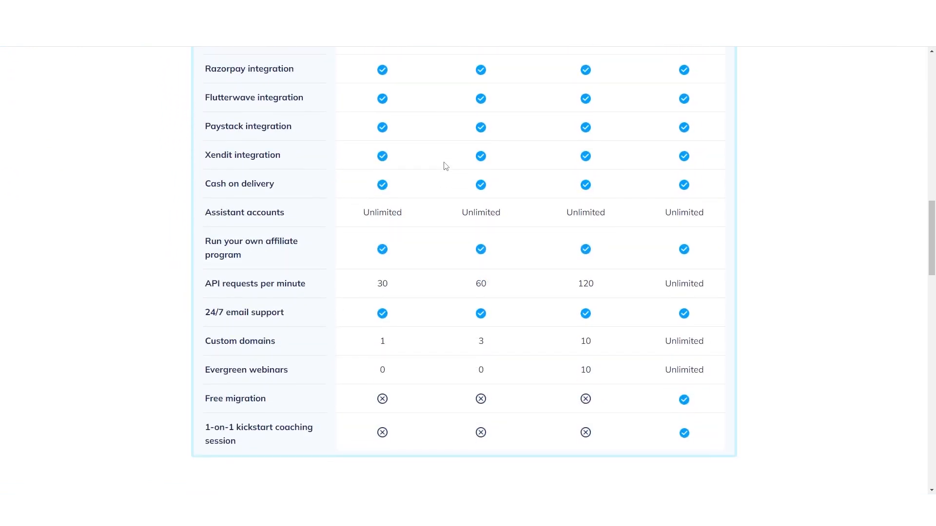
scroll(442, 180, "up", 19)
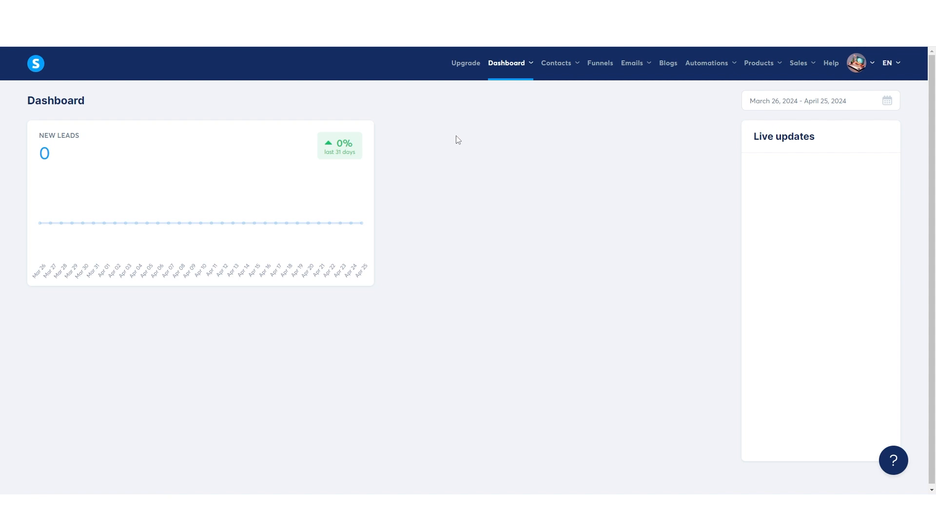
Open the account settings and go to the payment gateways section.
left_click(858, 73)
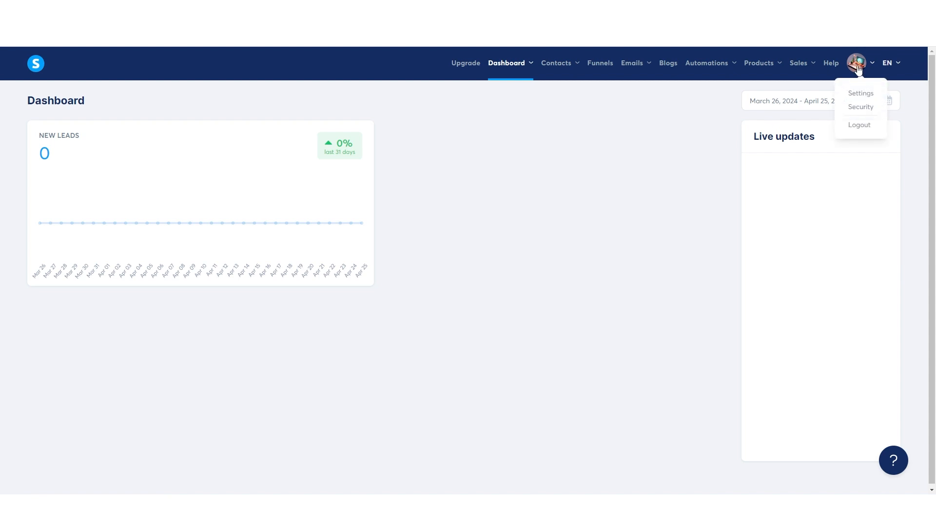
left_click(860, 94)
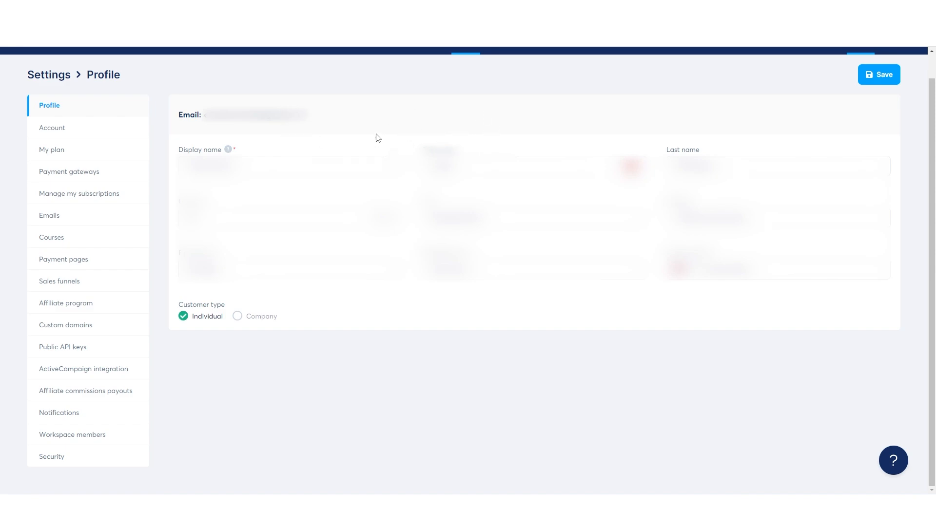
left_click(101, 174)
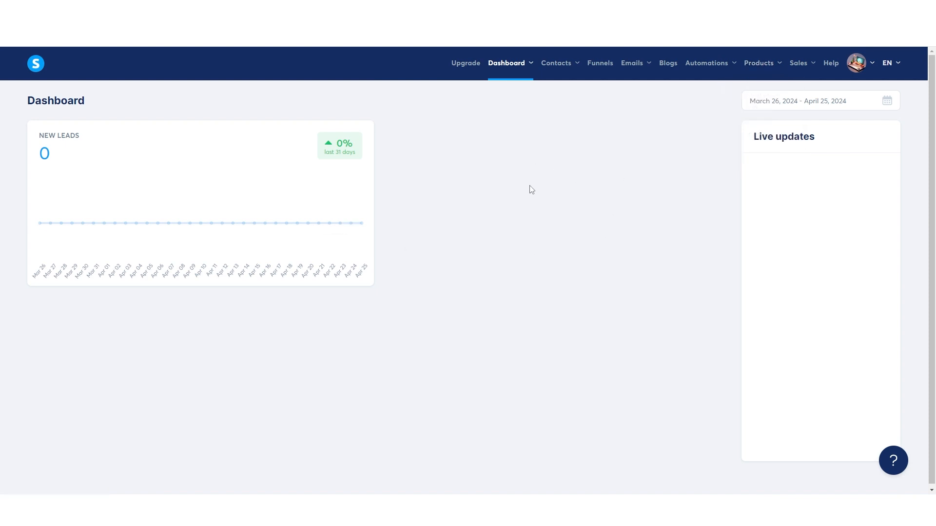
Open the creation form for a new physical product and start on its name.
mouse_move(759, 66)
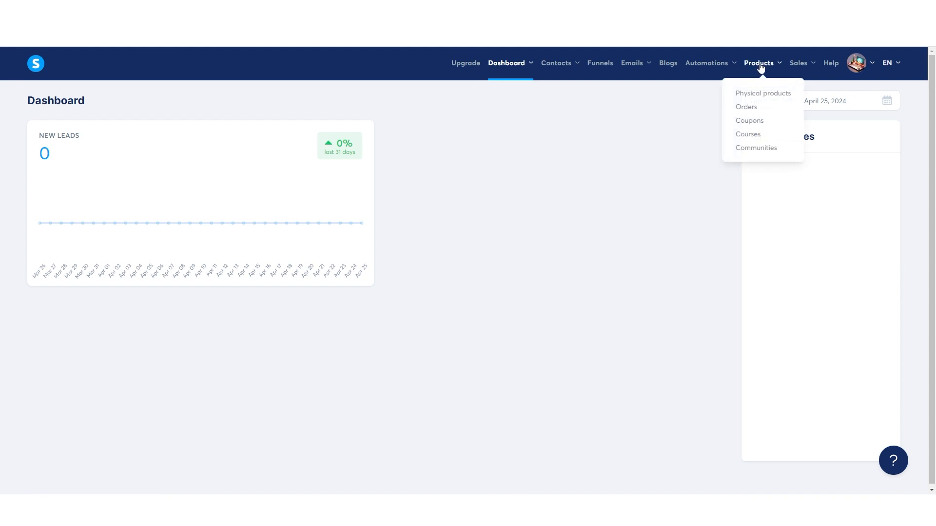
left_click(769, 98)
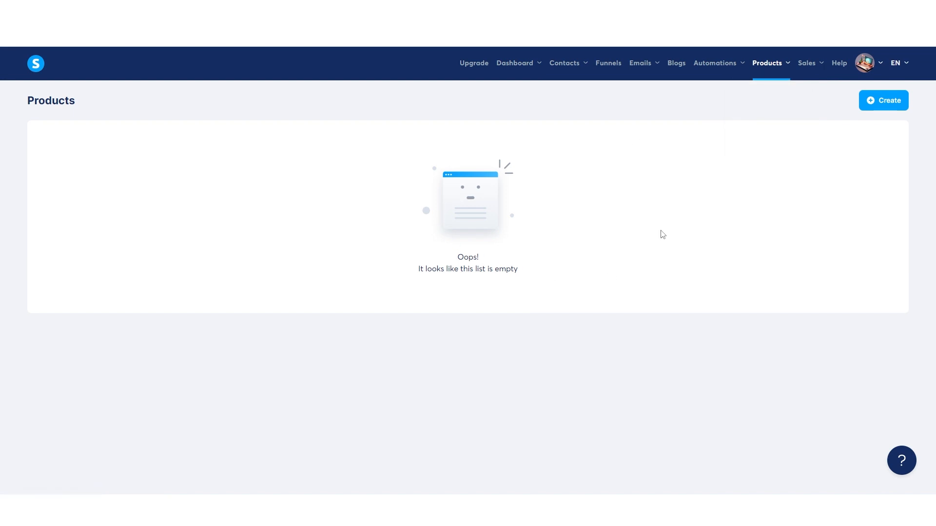
left_click(884, 101)
left_click(285, 143)
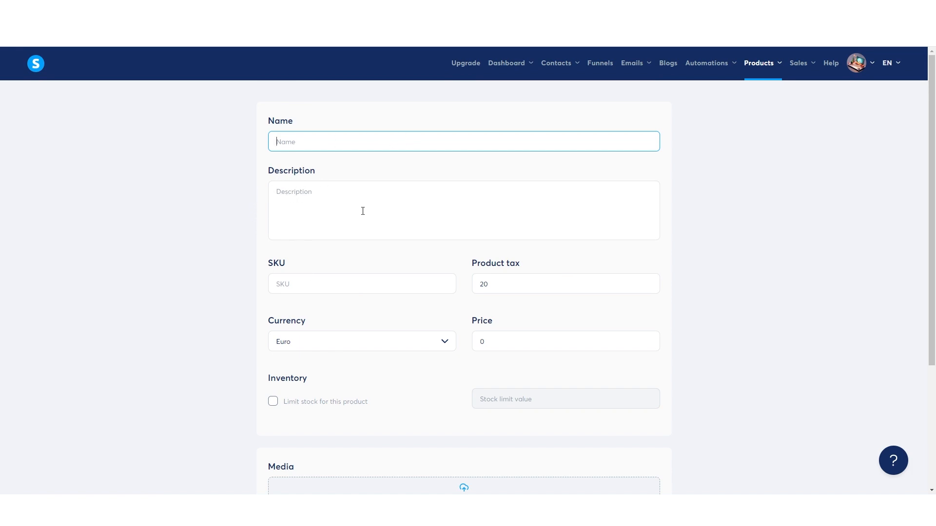
Set the new product's price to 25 and look through the currency choices and the remaining product fields.
scroll(428, 217, "down", 2)
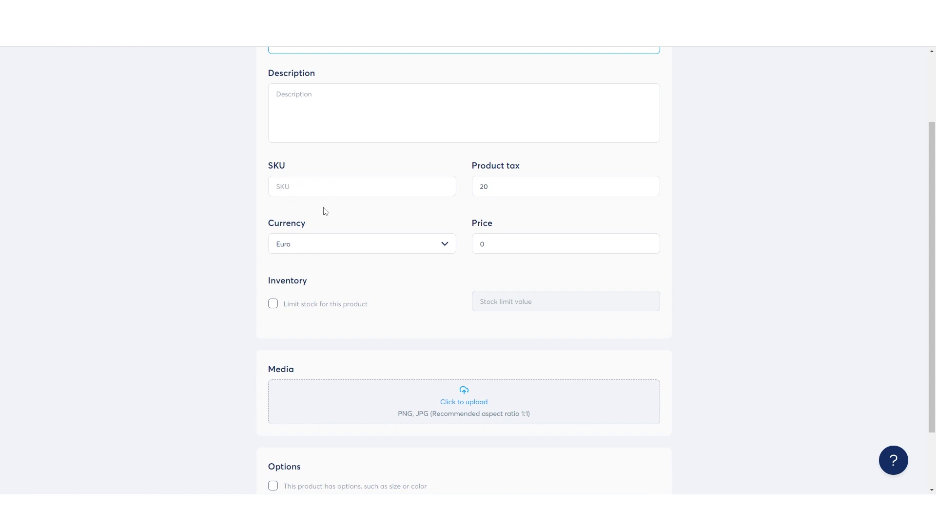
double_click(498, 243)
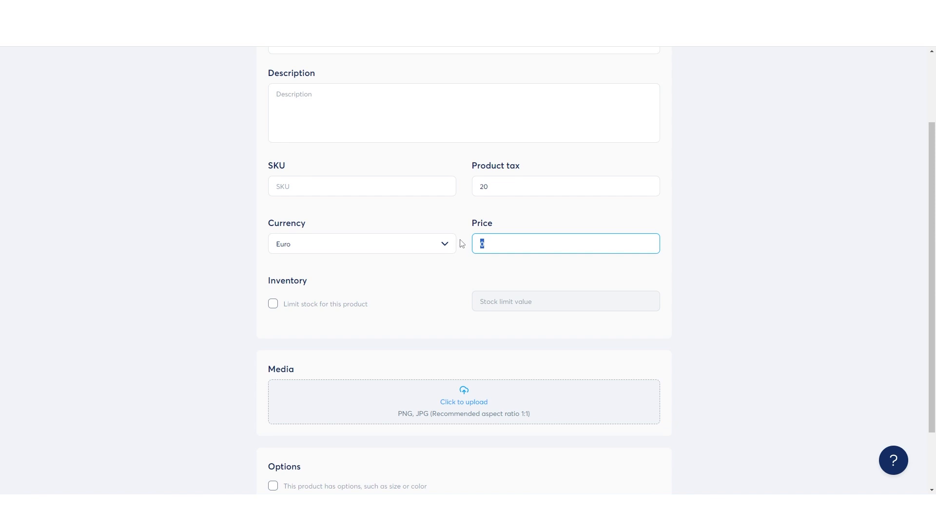
left_click(345, 246)
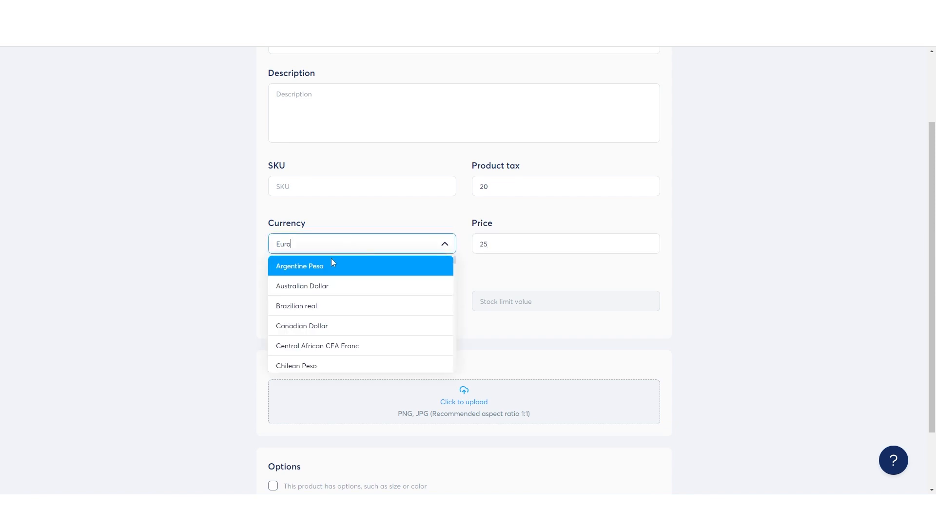
scroll(346, 302, "down", 5)
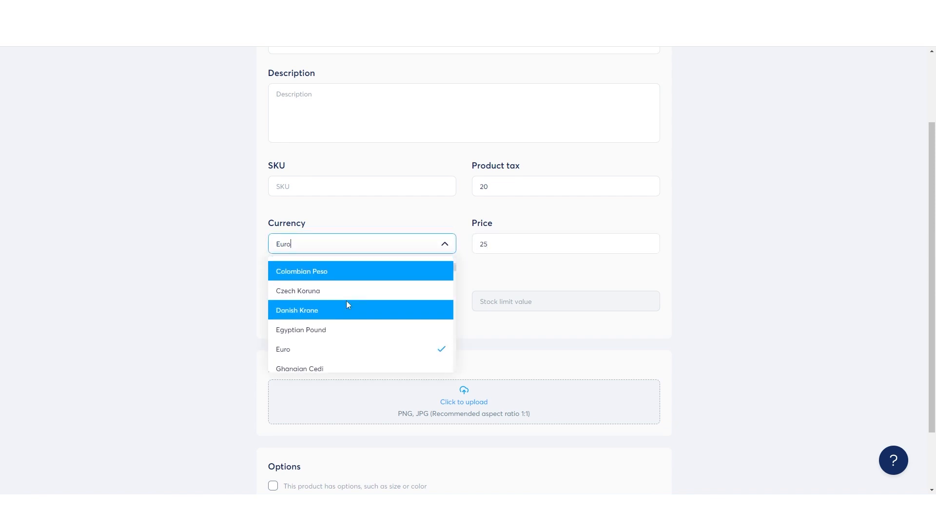
scroll(348, 304, "up", 5)
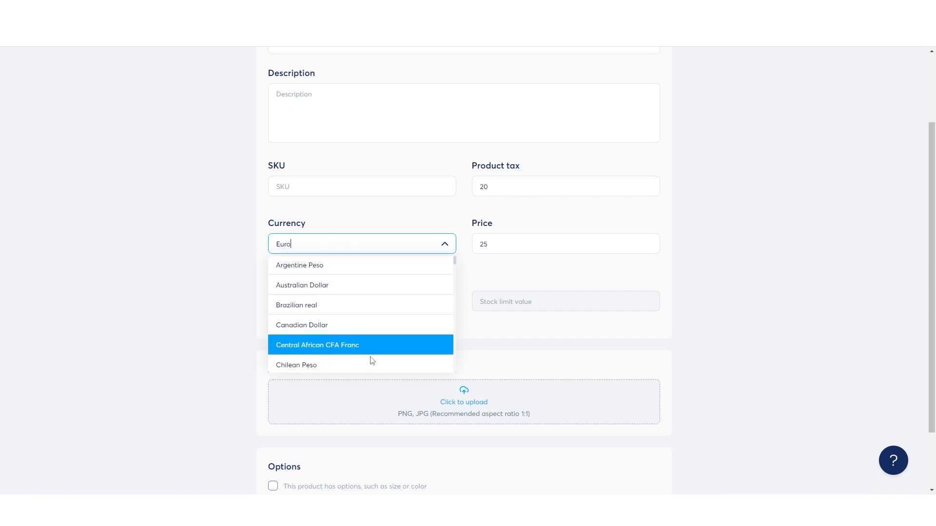
left_click(349, 226)
scroll(380, 201, "down", 2)
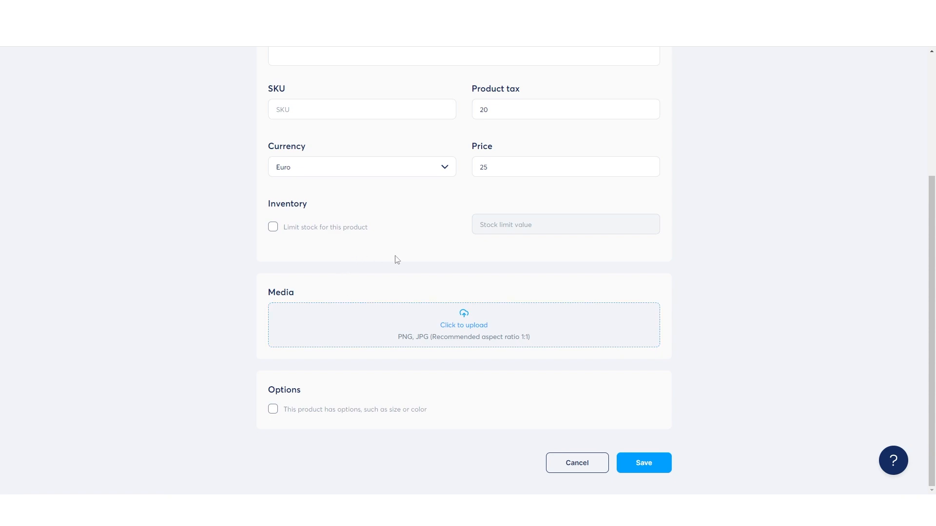
scroll(400, 253, "up", 5)
scroll(402, 253, "down", 5)
scroll(527, 341, "up", 4)
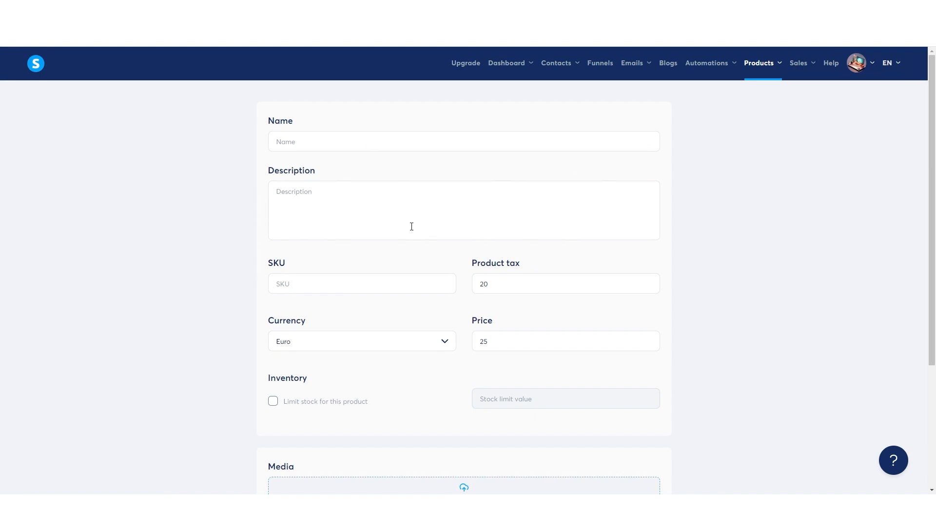
Open the creation form for a new course and look over its title, description and design fields.
mouse_move(765, 61)
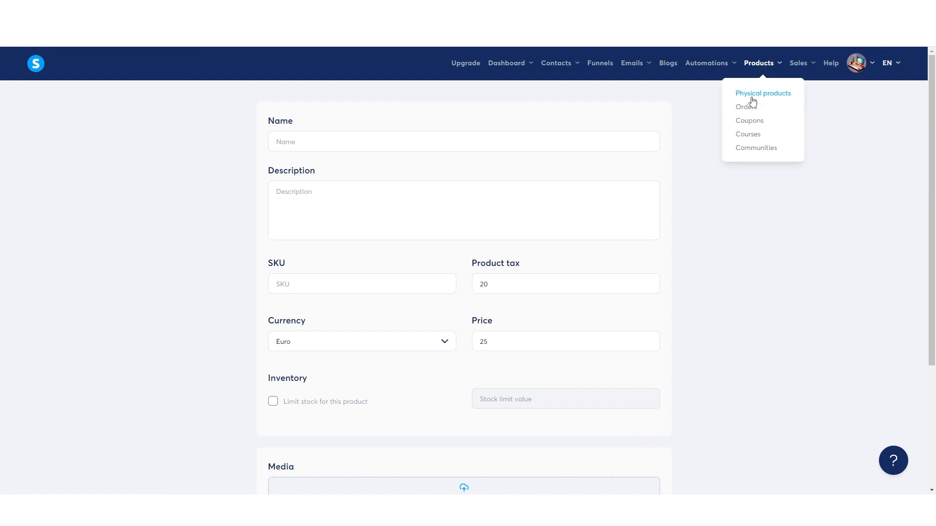
left_click(748, 135)
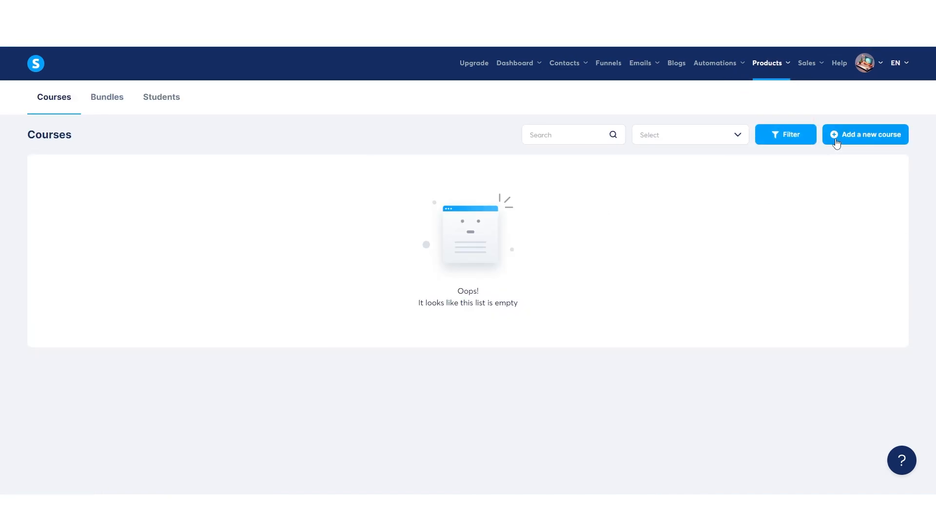
left_click(863, 137)
left_click(145, 120)
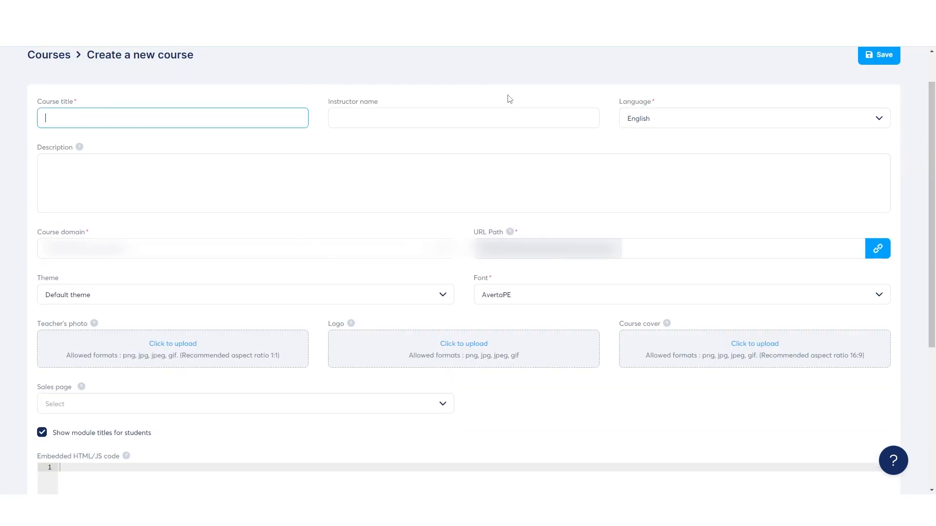
left_click(91, 170)
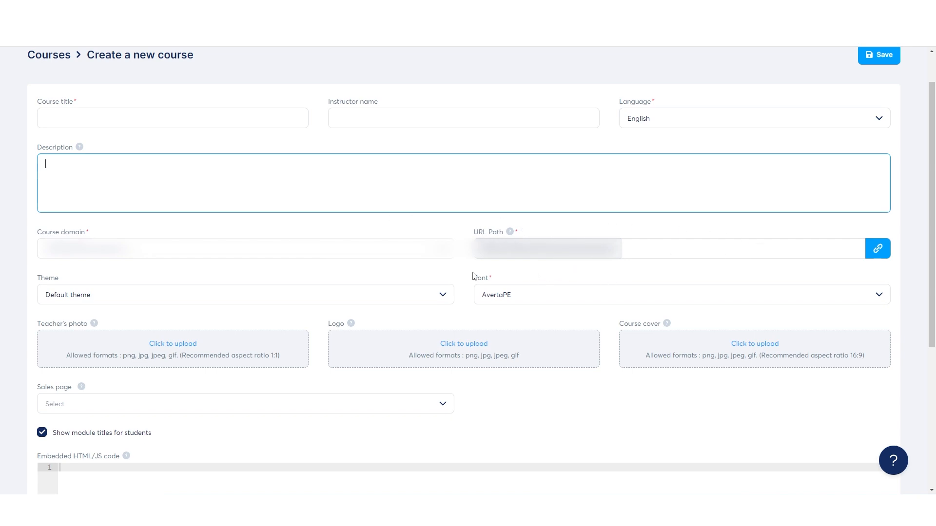
scroll(458, 273, "down", 1)
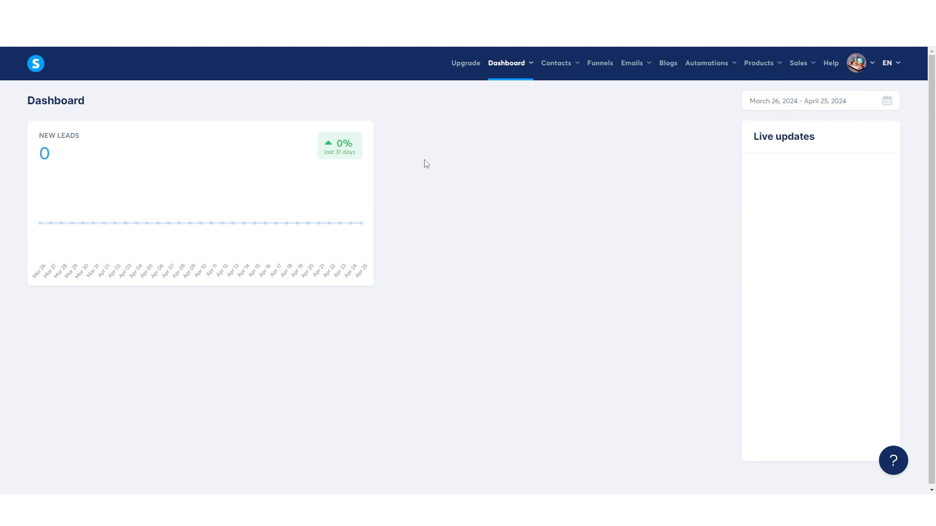
Create a contact tag named "1 eBook" and save it.
mouse_move(564, 67)
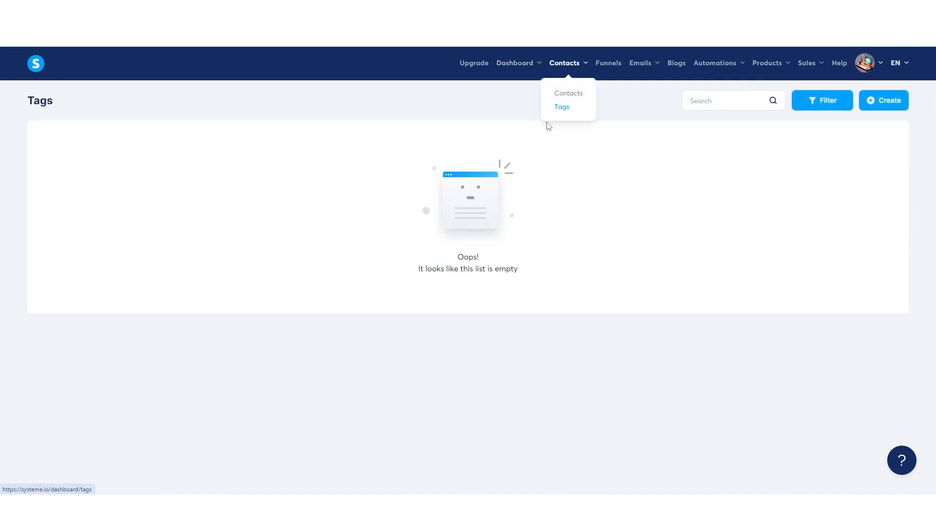
left_click(882, 101)
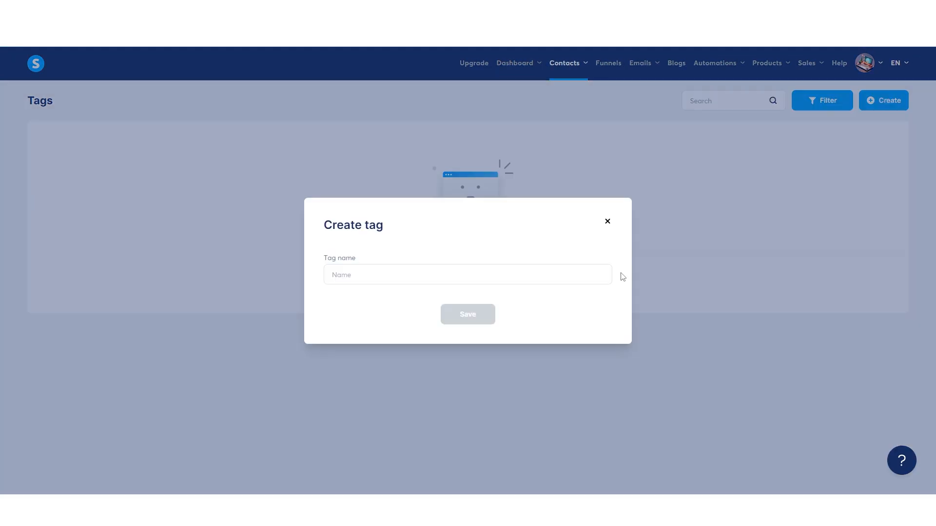
left_click(354, 272)
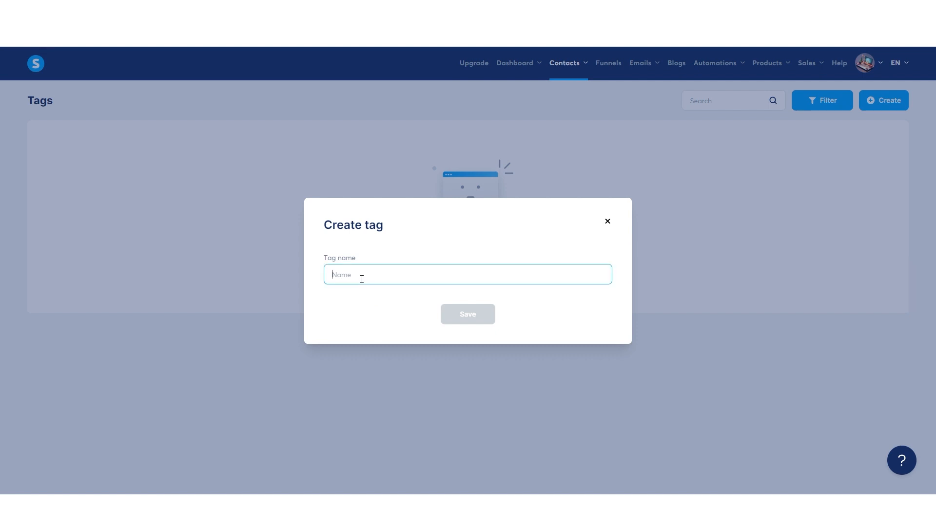
type("eBook")
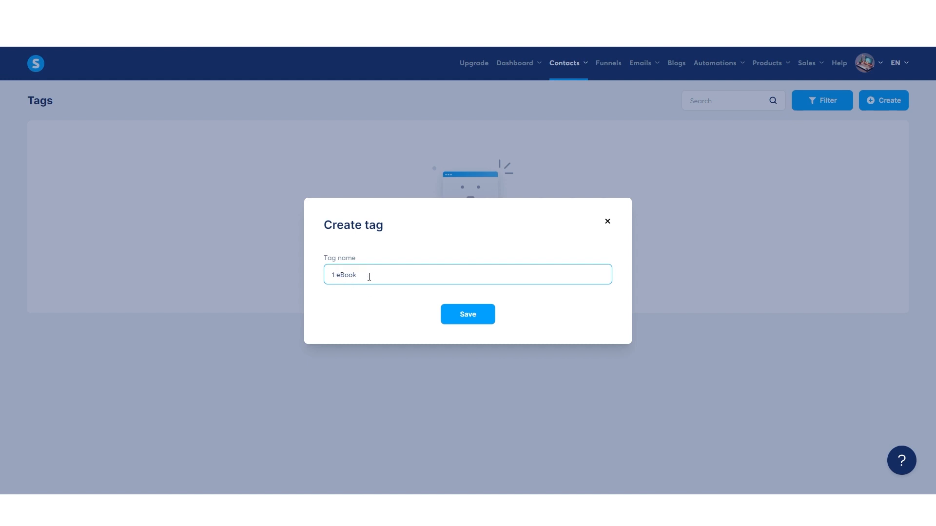
left_click_drag(330, 275, 371, 282)
left_click(372, 281)
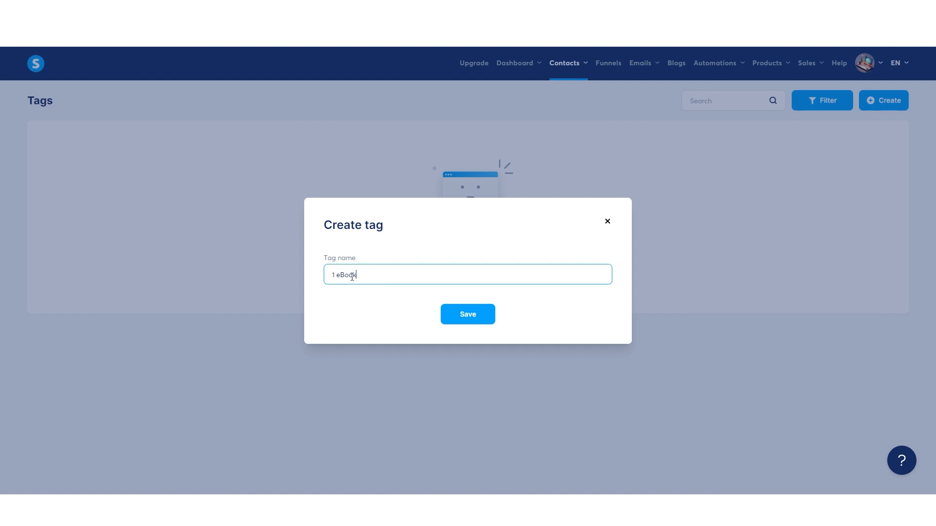
left_click(474, 318)
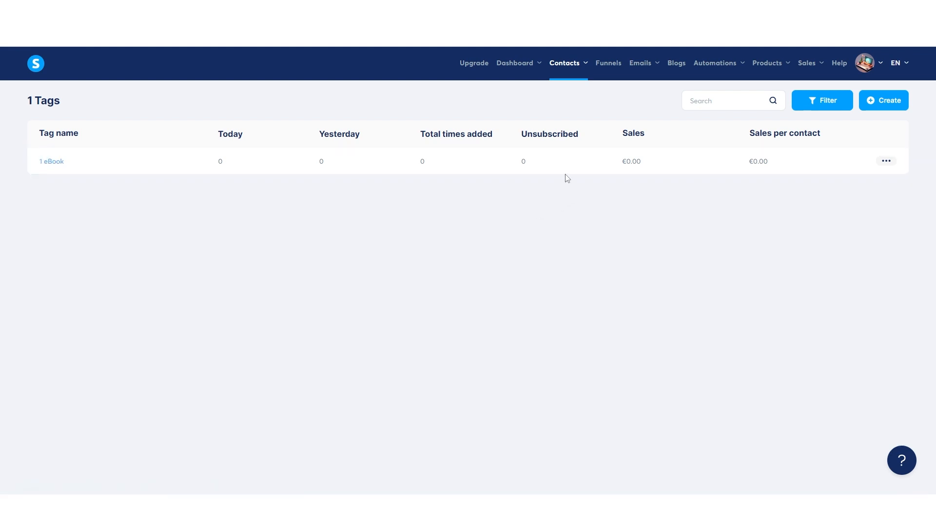
Open the funnel creation form to look over its name, domain, goal and currency settings, and close it without saving.
left_click(608, 68)
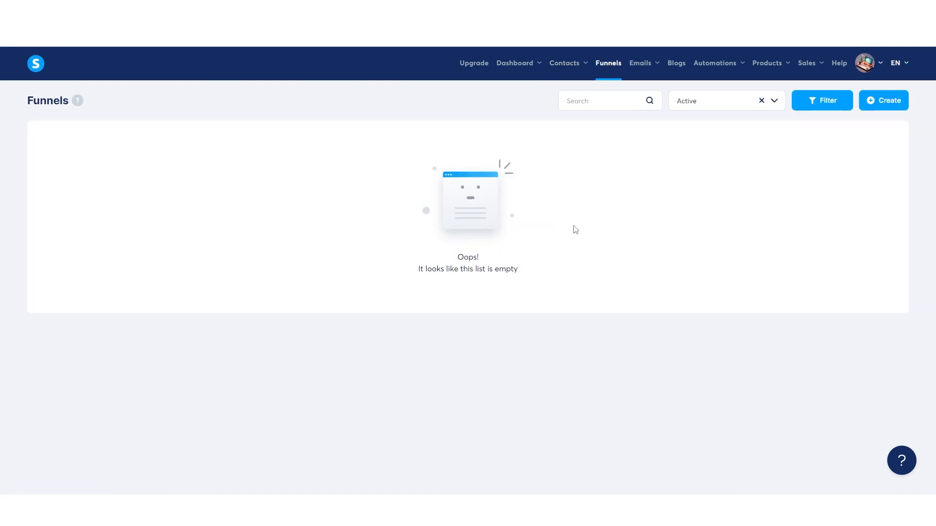
left_click(884, 107)
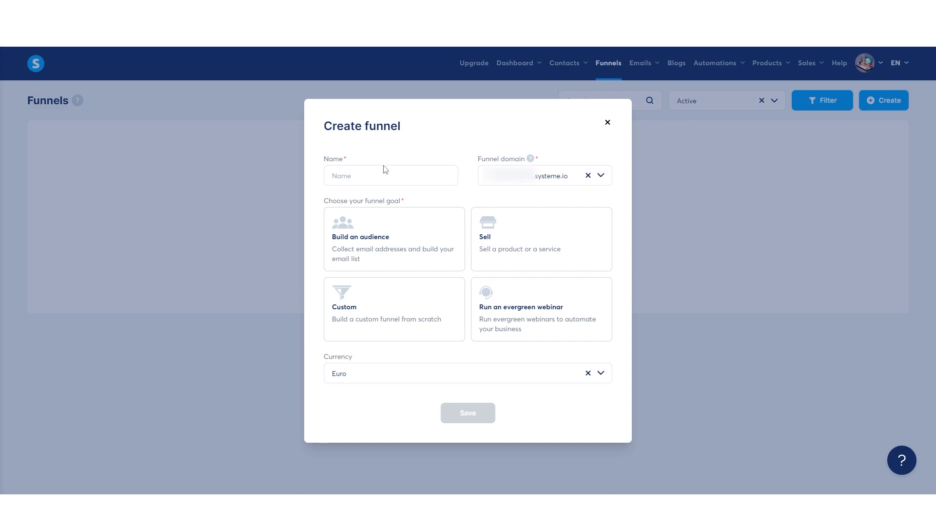
left_click(346, 179)
left_click(607, 124)
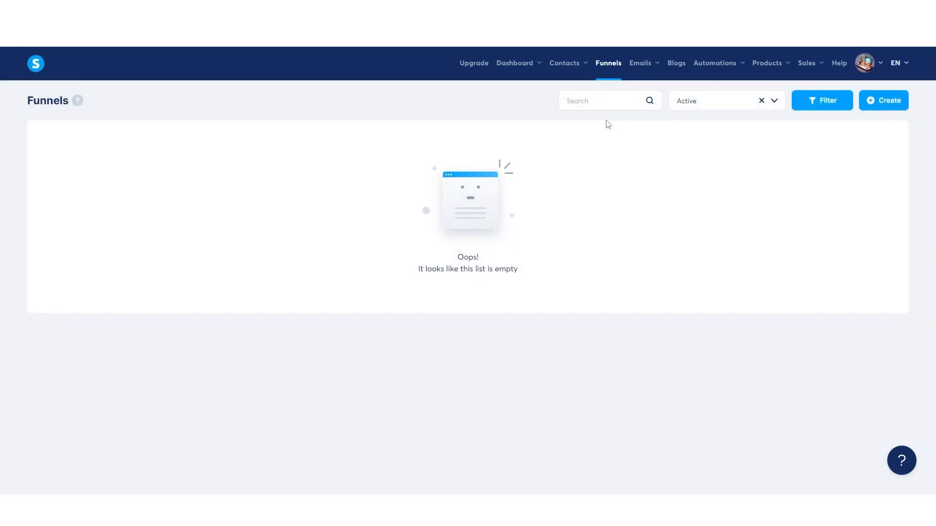
Look over the custom domains in the account settings and the form for adding a domain, and close the form without saving.
mouse_move(871, 59)
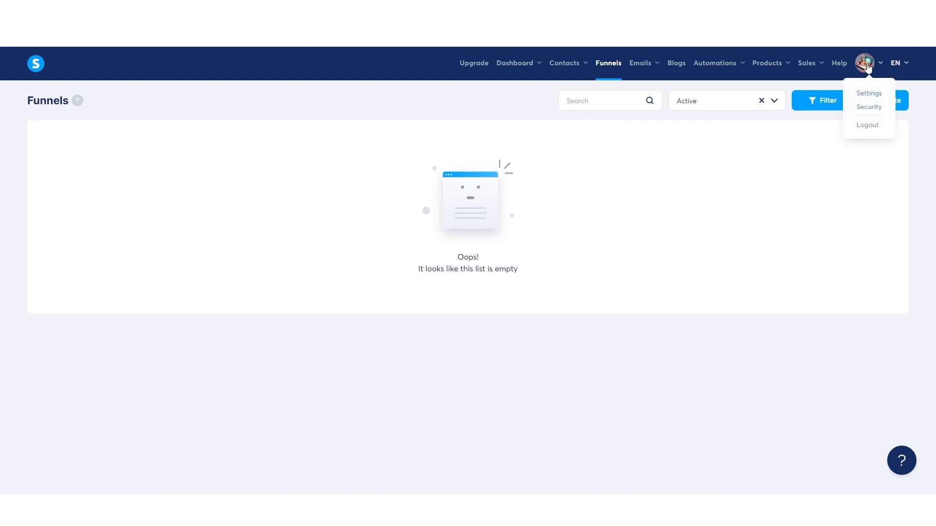
left_click(871, 92)
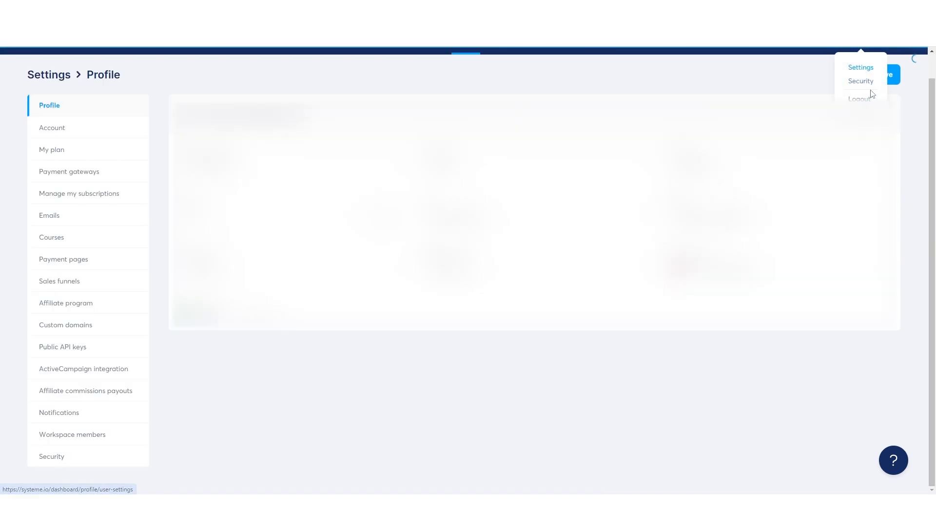
left_click(101, 332)
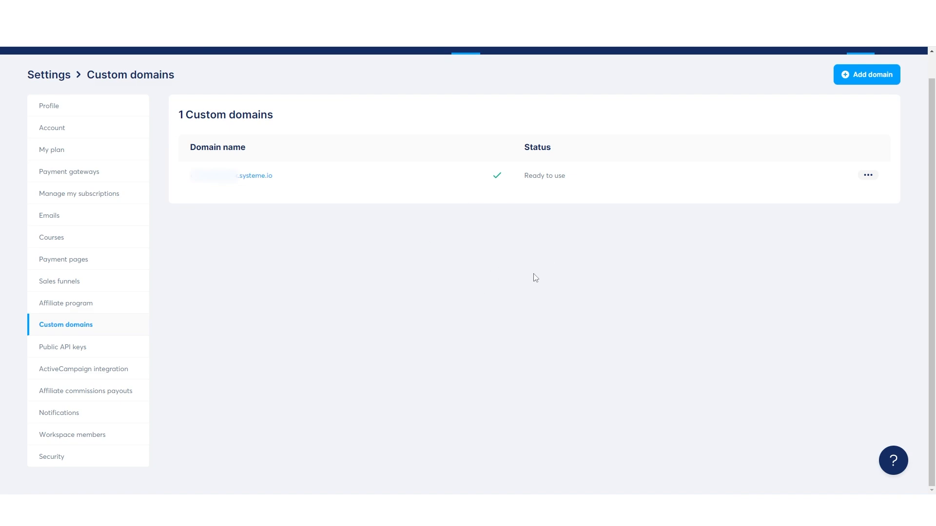
left_click(859, 78)
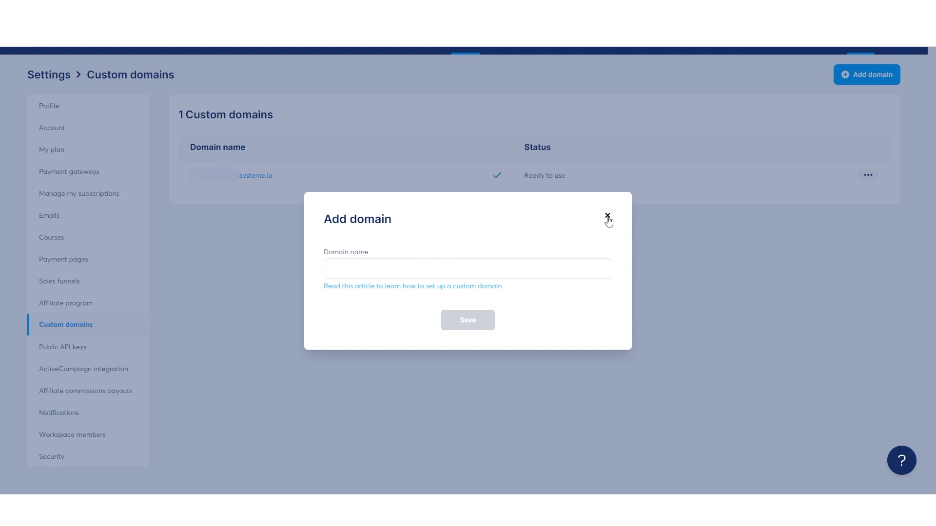
left_click(608, 216)
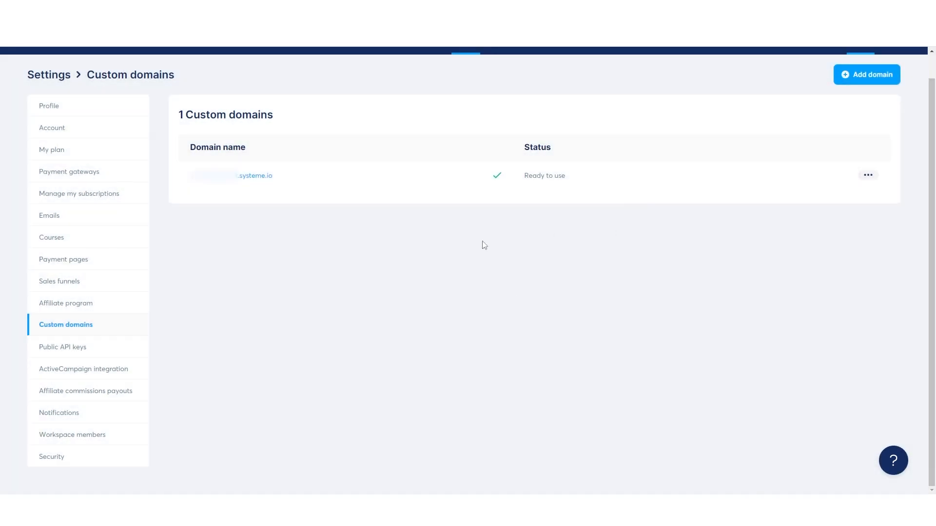
Create a funnel named "Biscuits eBook" with the Sell goal and Euro as its currency, and save it.
scroll(404, 271, "up", 1)
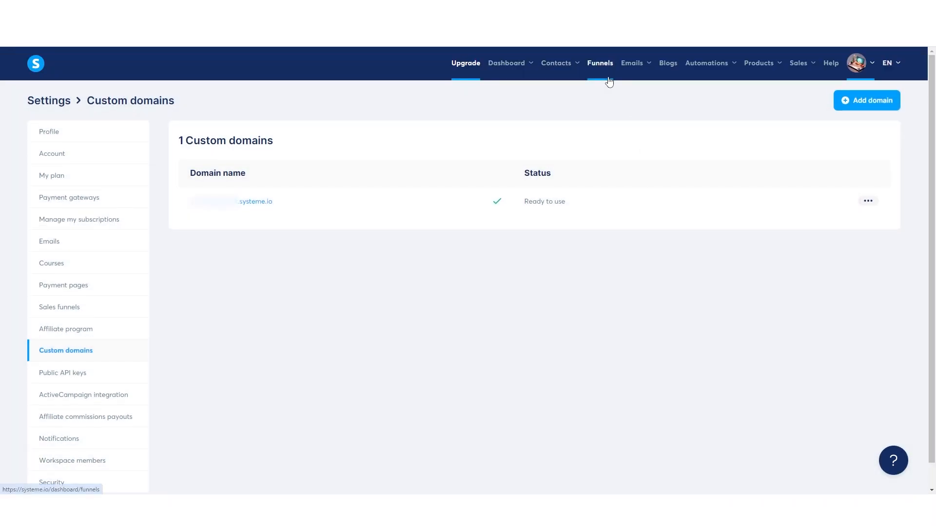
left_click(598, 68)
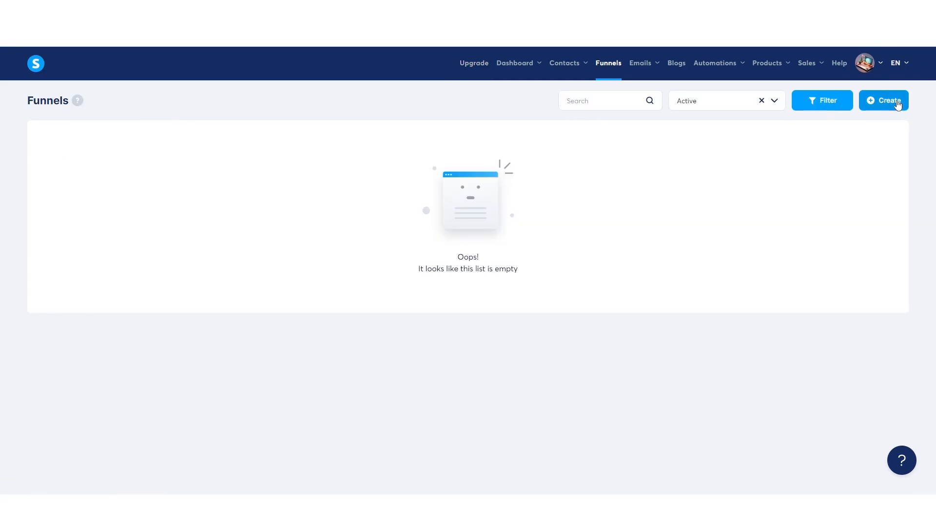
left_click(895, 102)
left_click(381, 176)
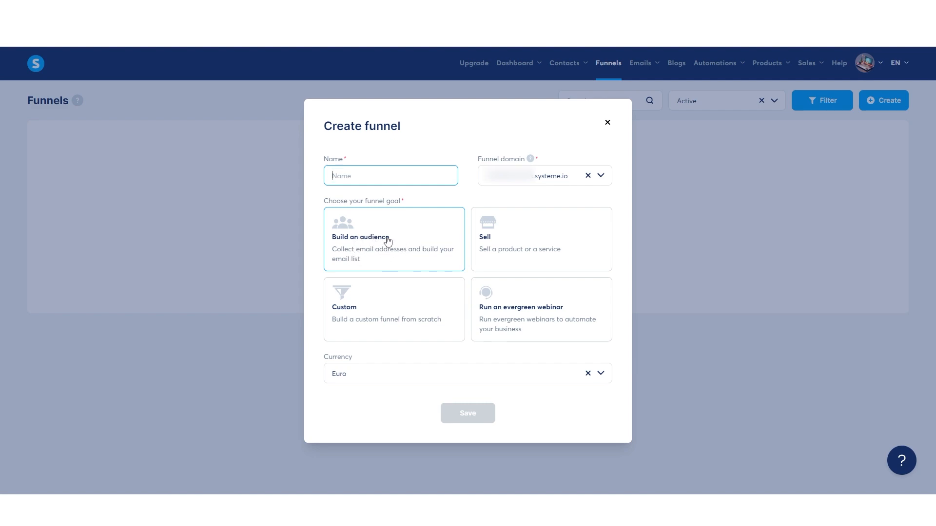
left_click(512, 236)
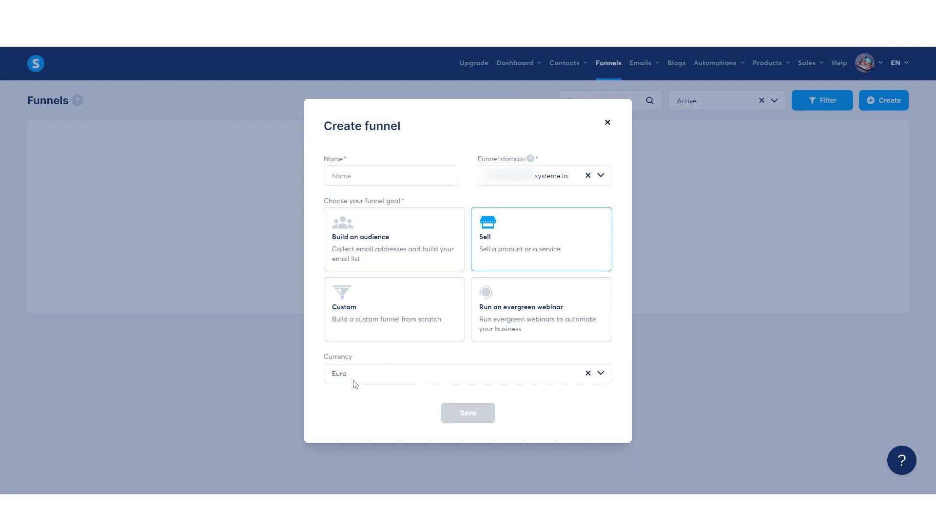
left_click(329, 170)
type("biscuits eBook")
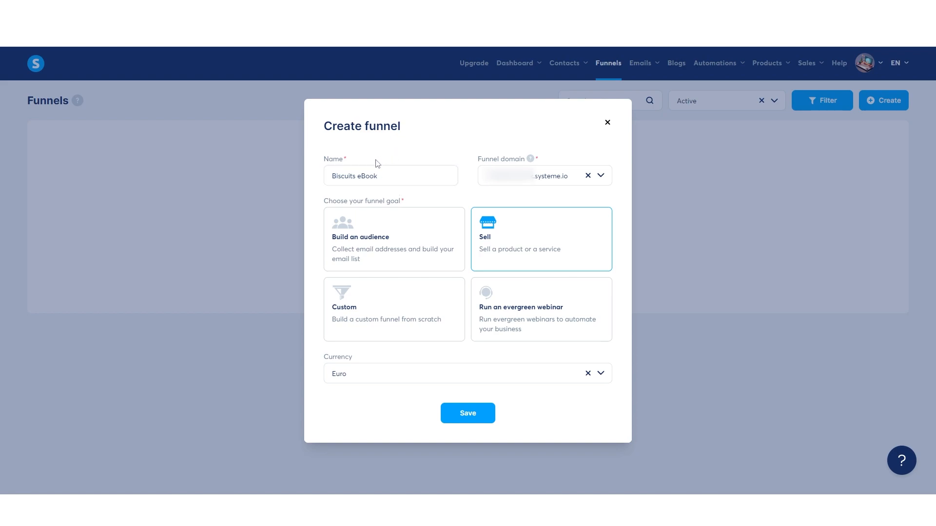
left_click(467, 417)
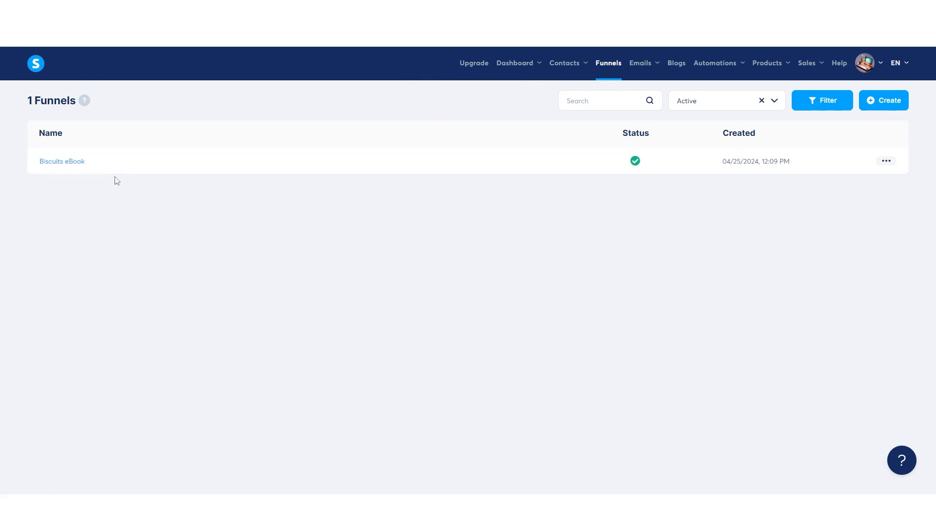
Add a step named "Sales page" of type Sales page to the Biscuits eBook funnel and place it before the Order Form.
left_click(64, 167)
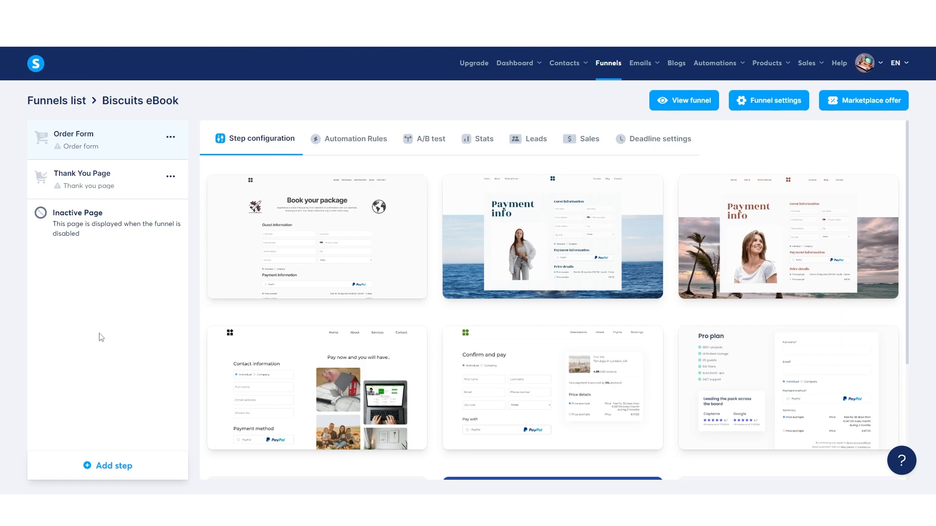
left_click(103, 468)
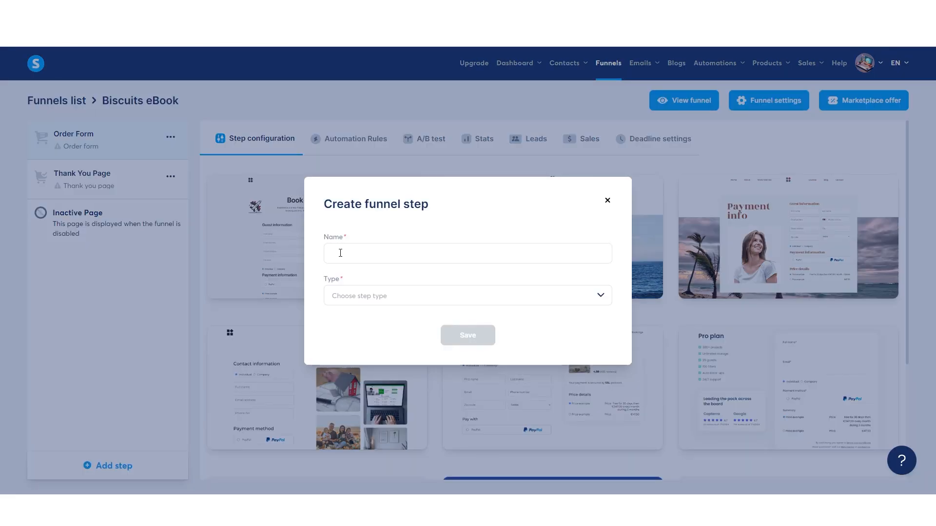
left_click(341, 254)
type("sales page")
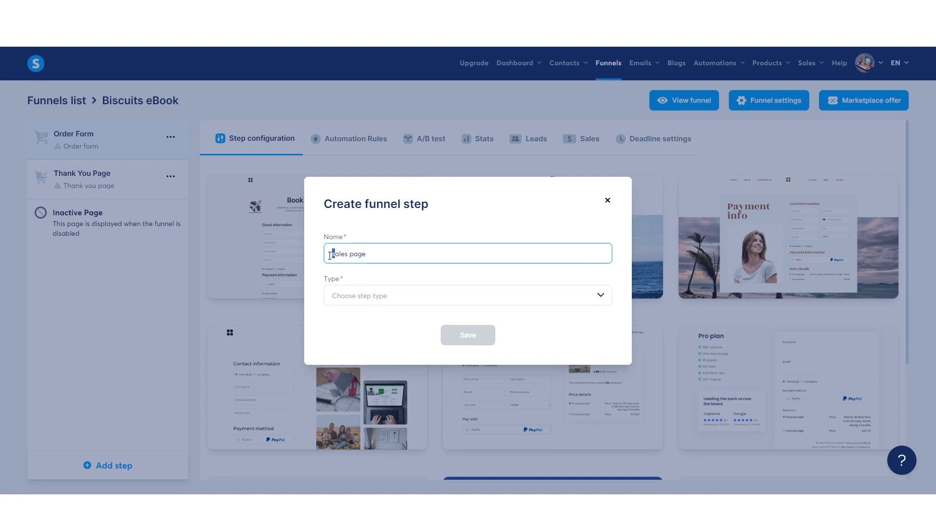
type("S")
left_click(364, 297)
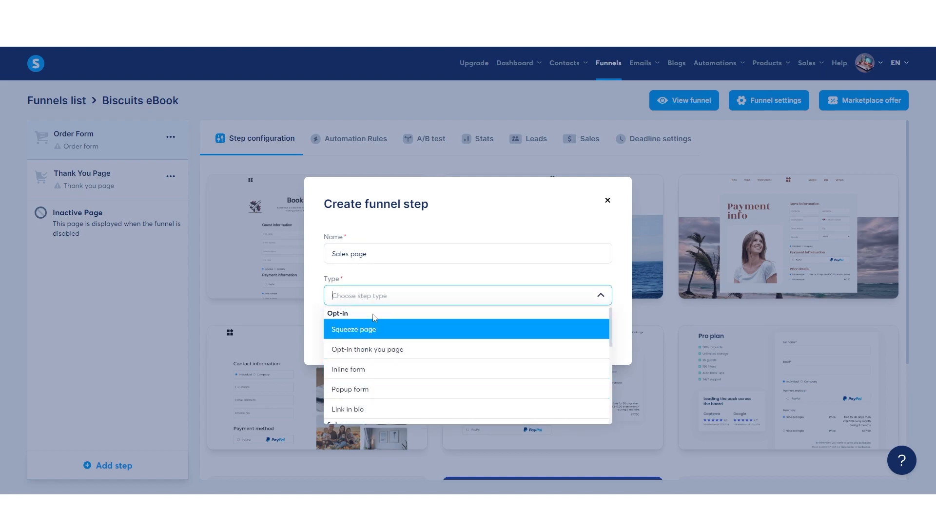
scroll(378, 341, "down", 2)
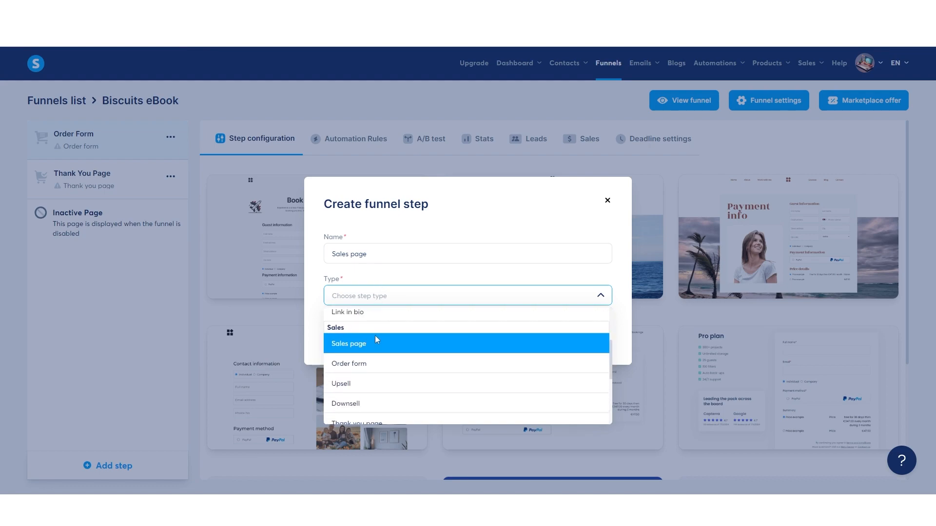
left_click(366, 344)
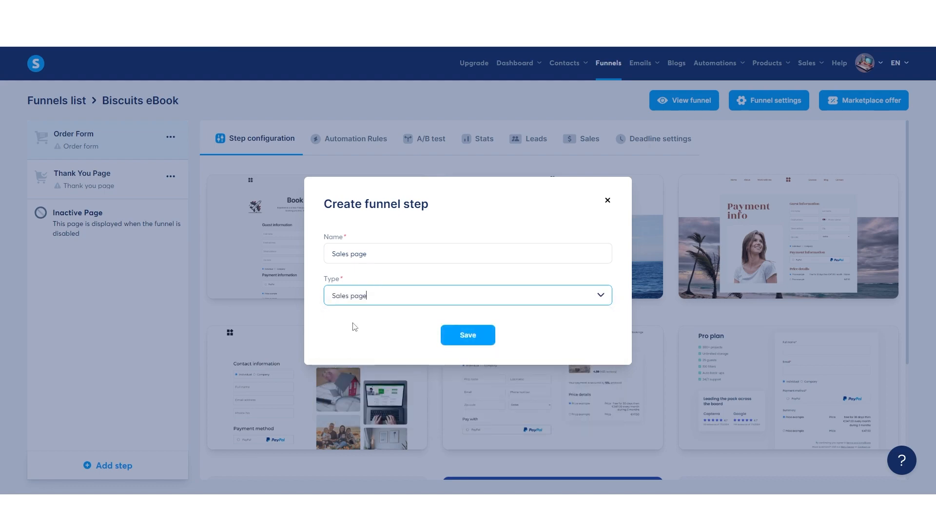
left_click(463, 341)
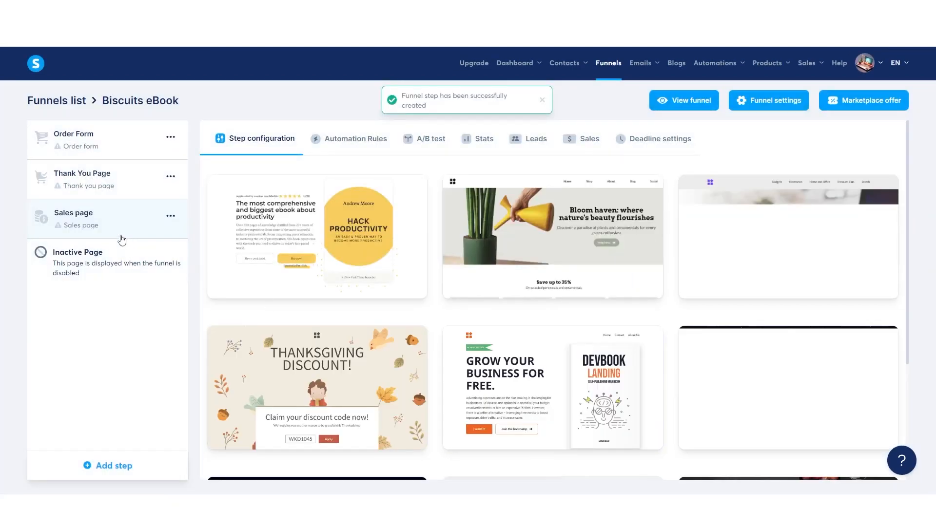
left_click_drag(106, 225, 111, 140)
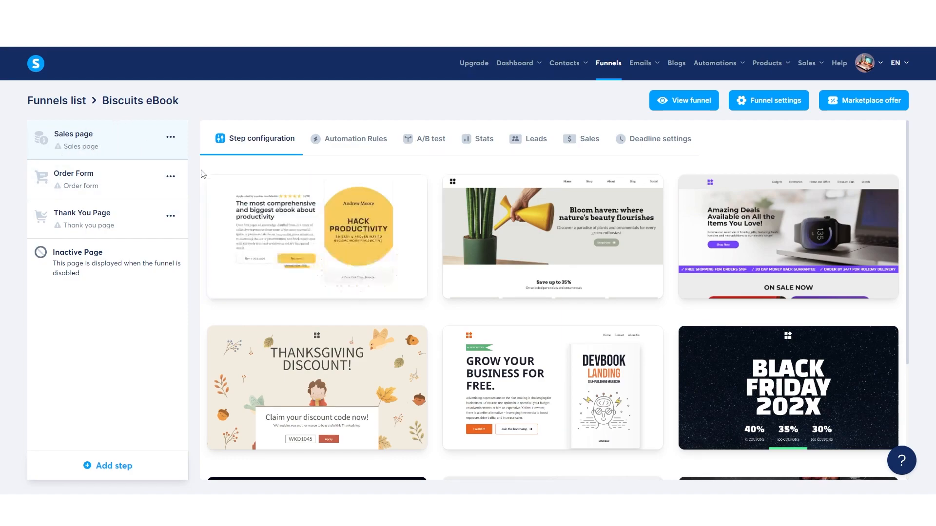
Browse the sales page templates, showing 30 per page, and choose the "Hack Productivity" ebook template for the Sales page step.
mouse_move(364, 221)
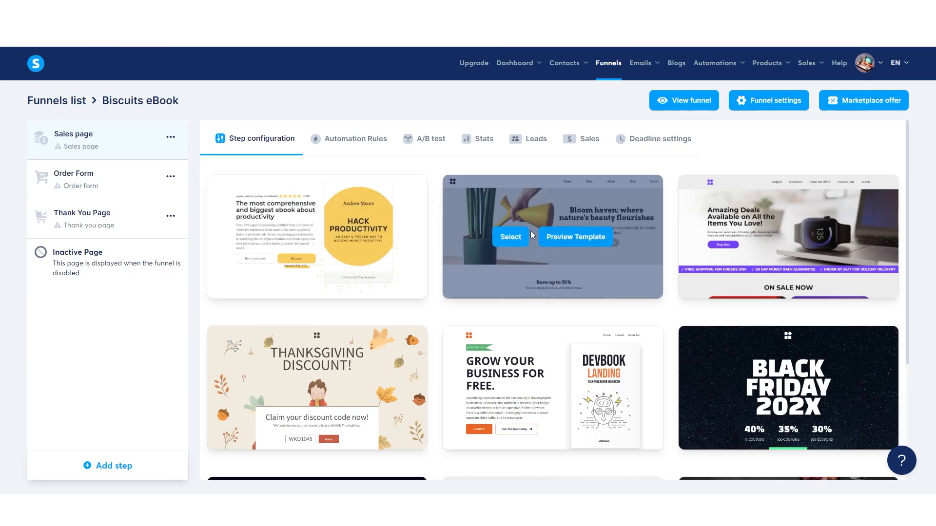
scroll(527, 219, "down", 3)
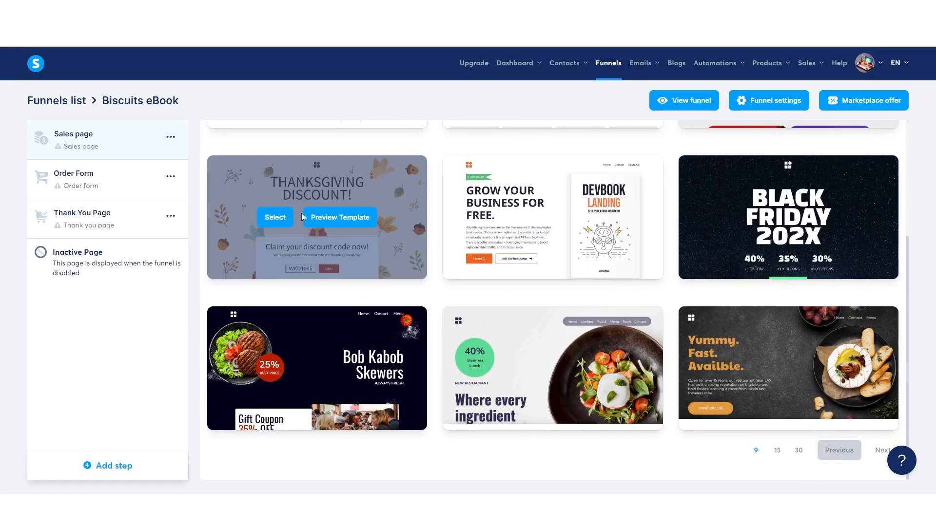
left_click(798, 450)
scroll(448, 218, "down", 15)
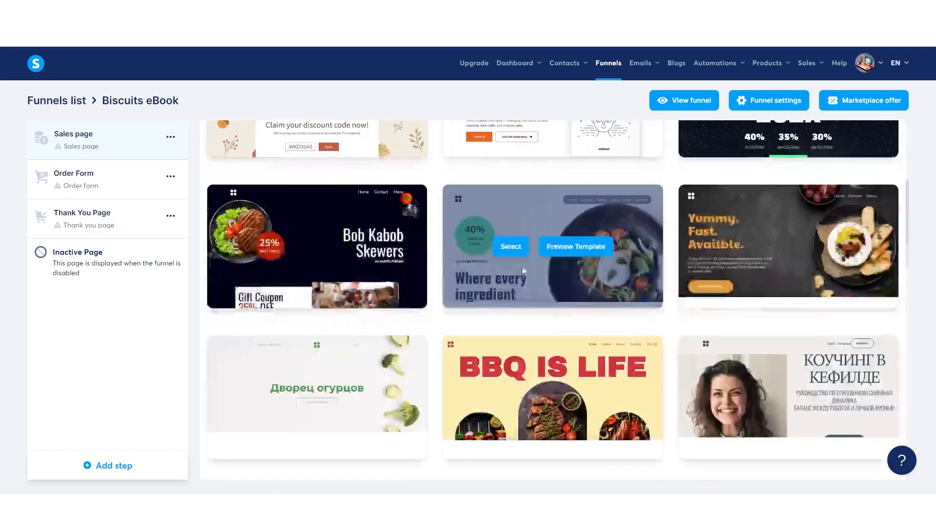
scroll(563, 282, "down", 8)
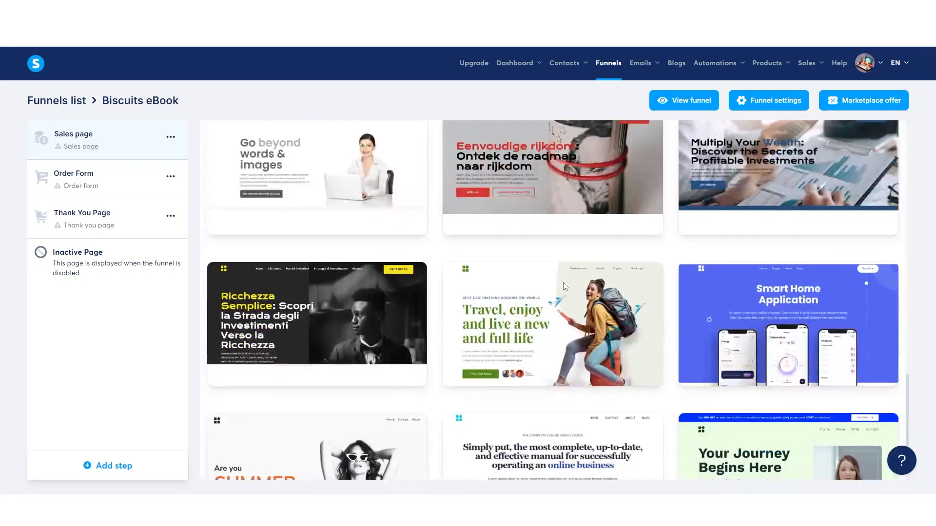
left_click(756, 451)
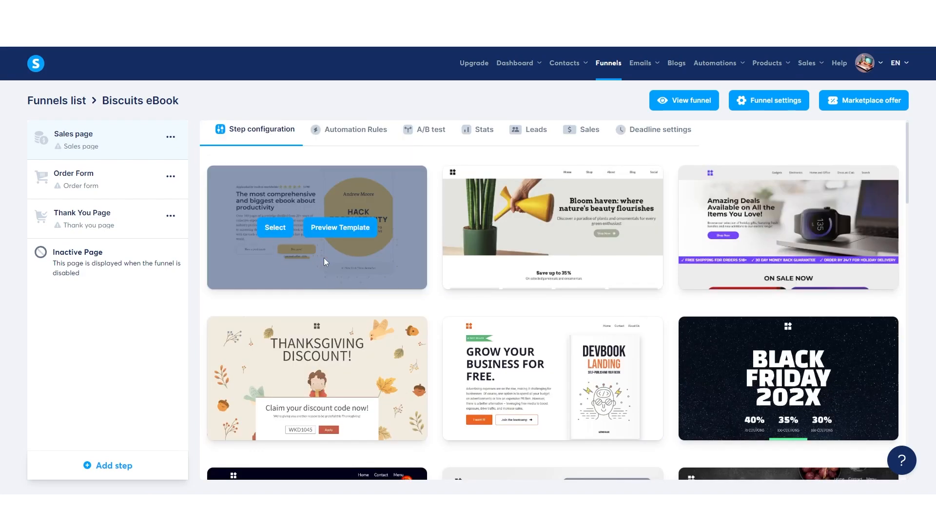
left_click(274, 229)
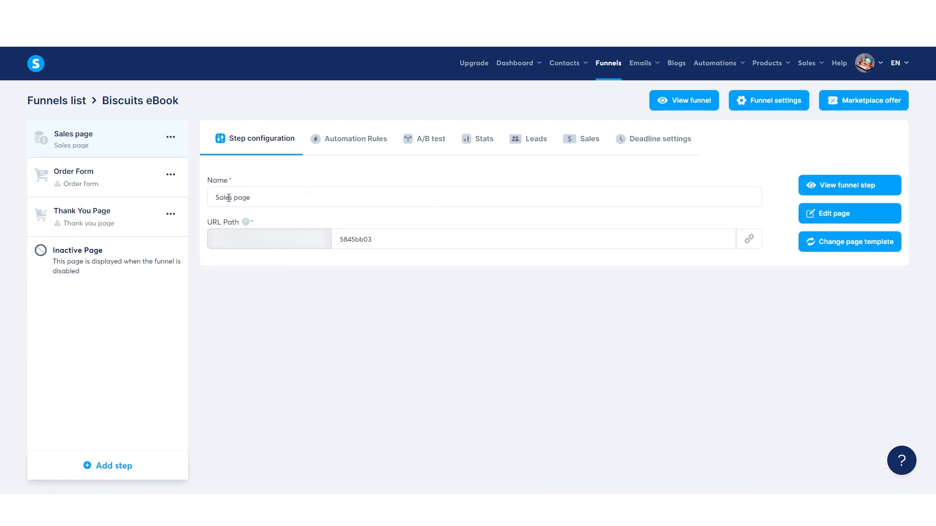
Look over the Sales page step's name and URL path without changing them.
left_click_drag(215, 198, 288, 198)
left_click(289, 198)
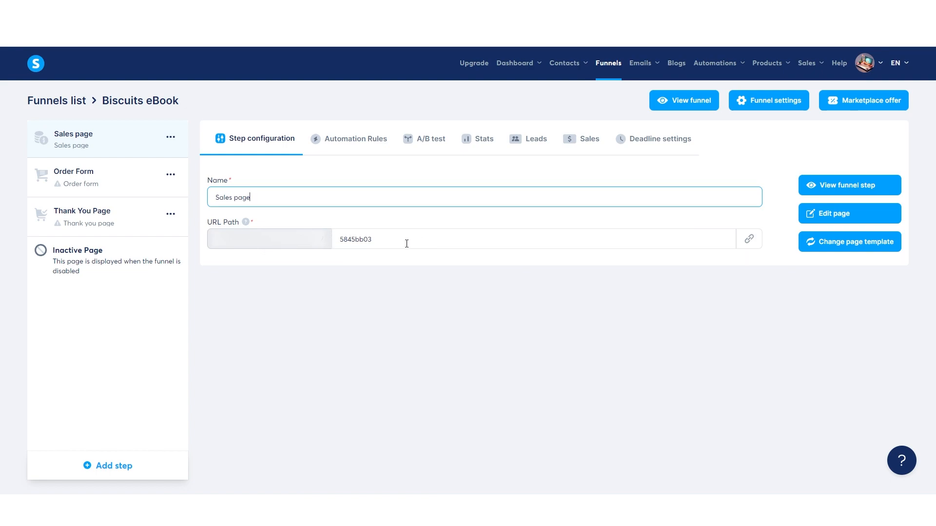
double_click(364, 241)
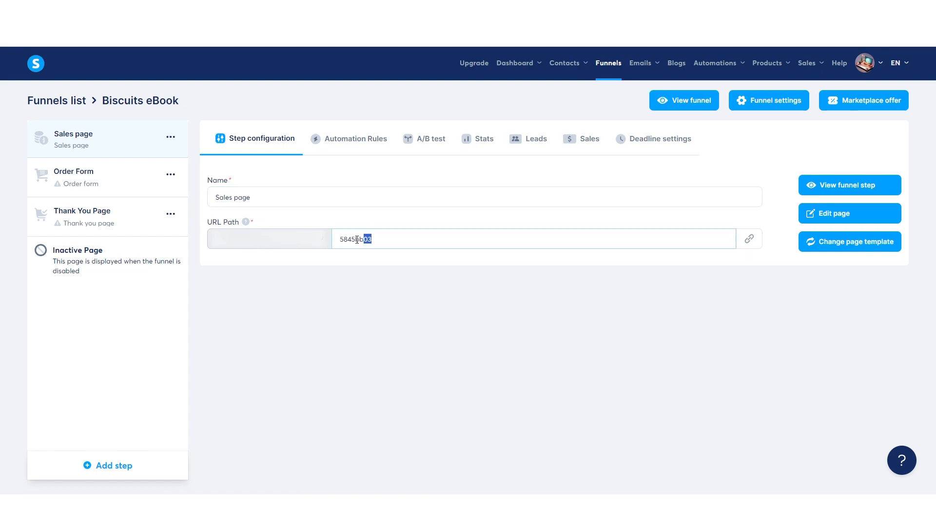
left_click(424, 238)
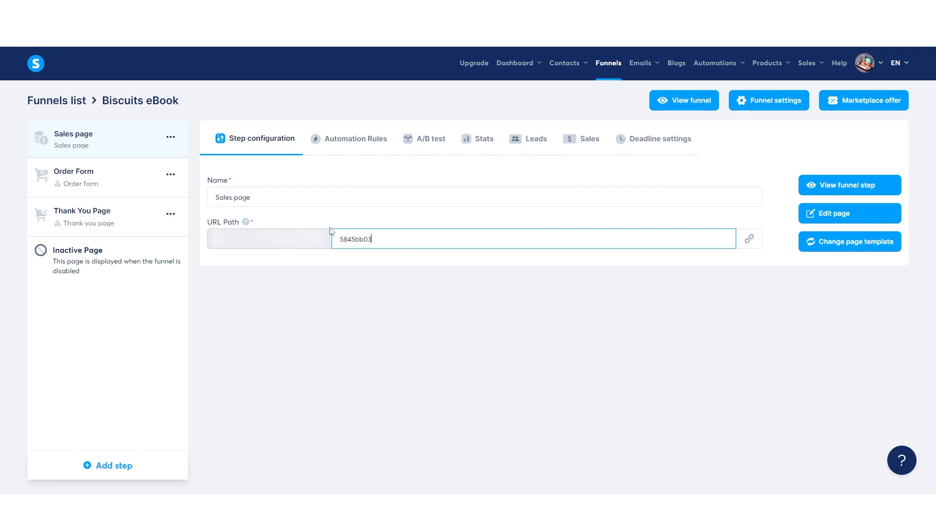
left_click(615, 223)
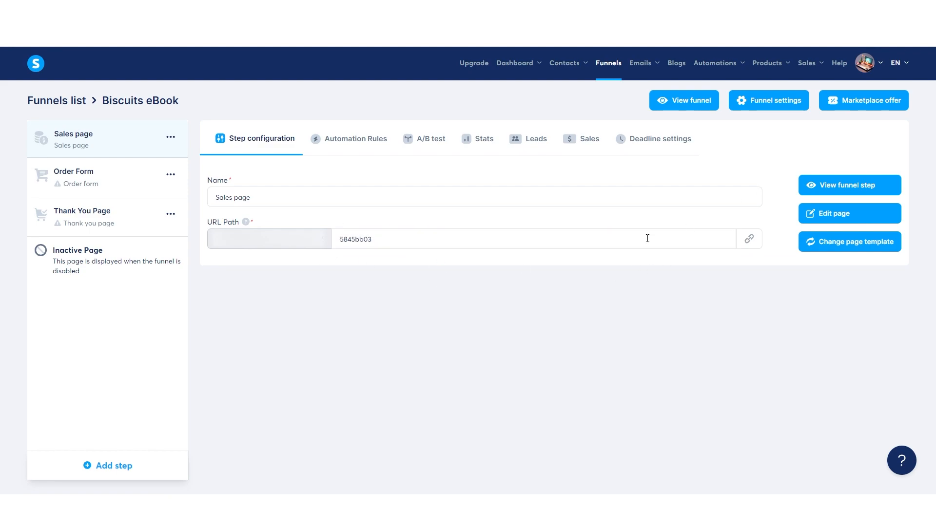
Open the sales page for editing, move the icon image of the "Effective time management" card, and look over the page content.
left_click(846, 218)
scroll(382, 224, "down", 5)
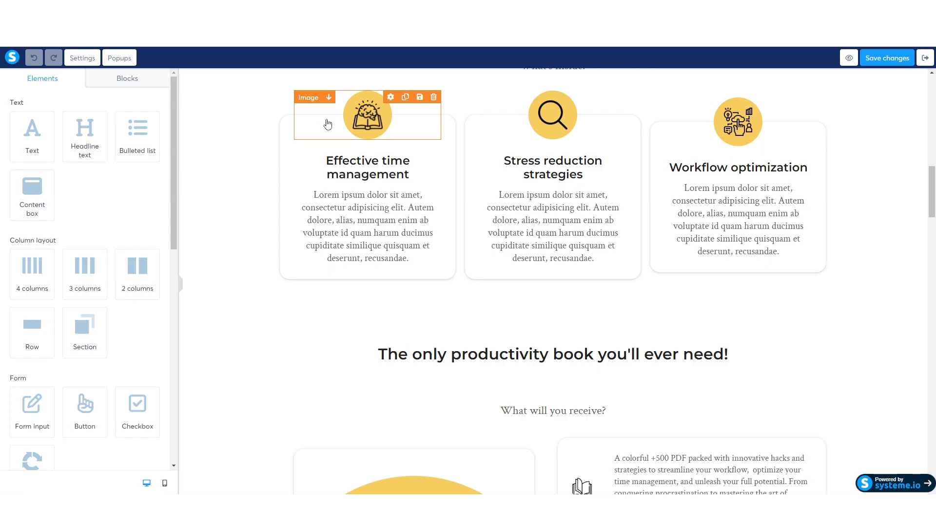
left_click_drag(322, 134, 470, 184)
scroll(471, 220, "up", 10)
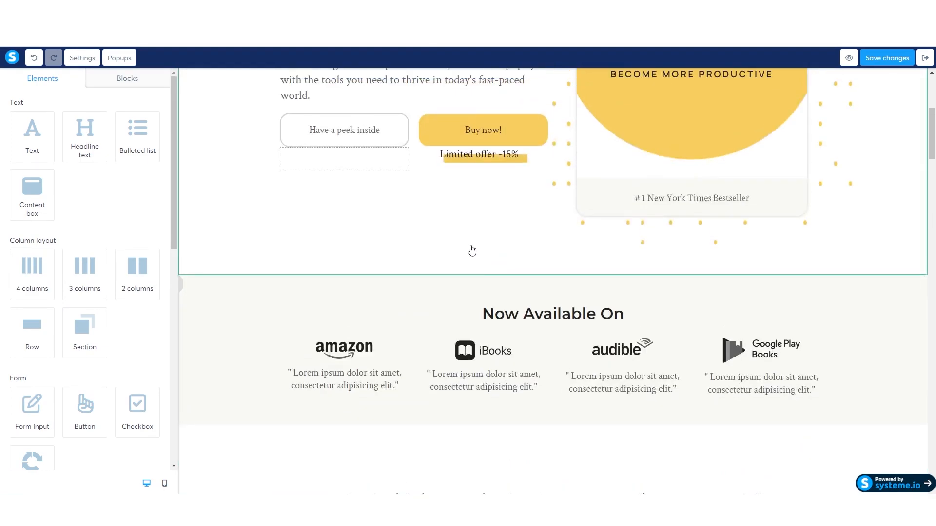
scroll(472, 251, "up", 4)
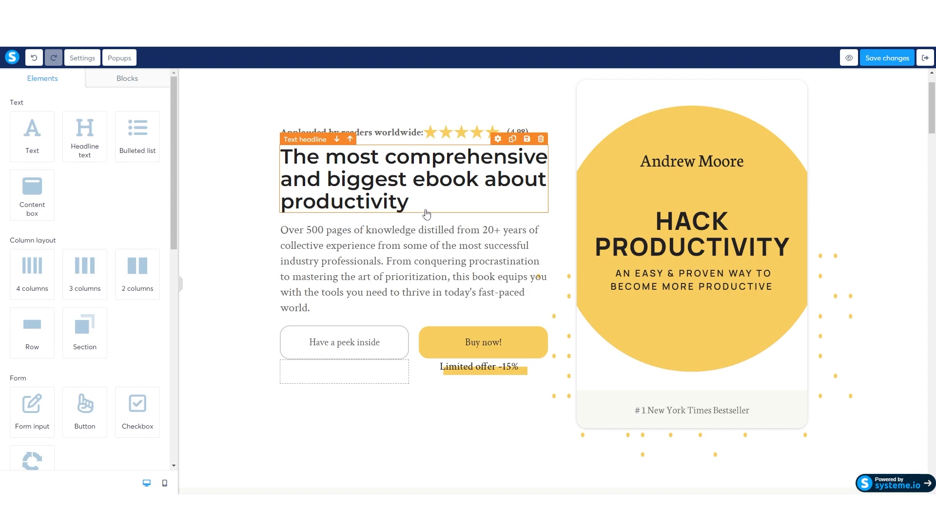
Replace the hero book cover image with Shrewsbury-biscuits22-scaled.jpg from the previously uploaded images.
left_click(632, 171)
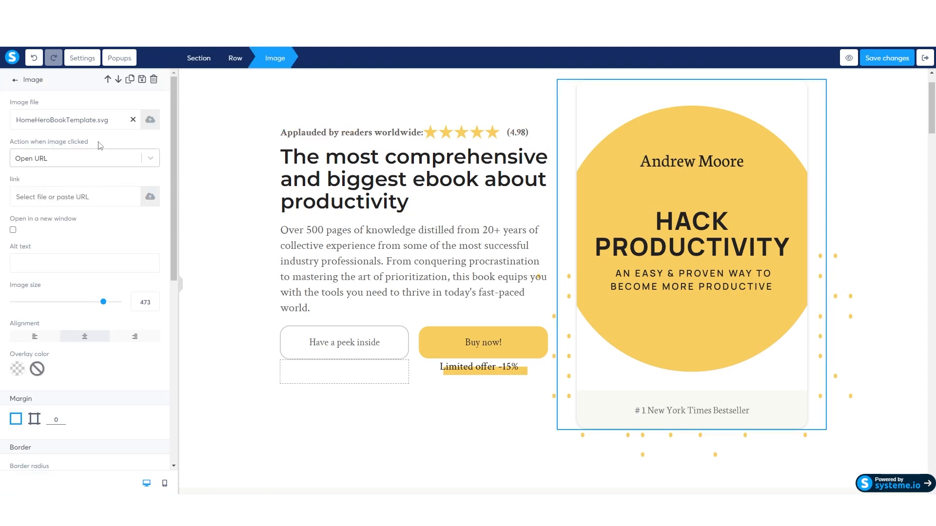
left_click(150, 121)
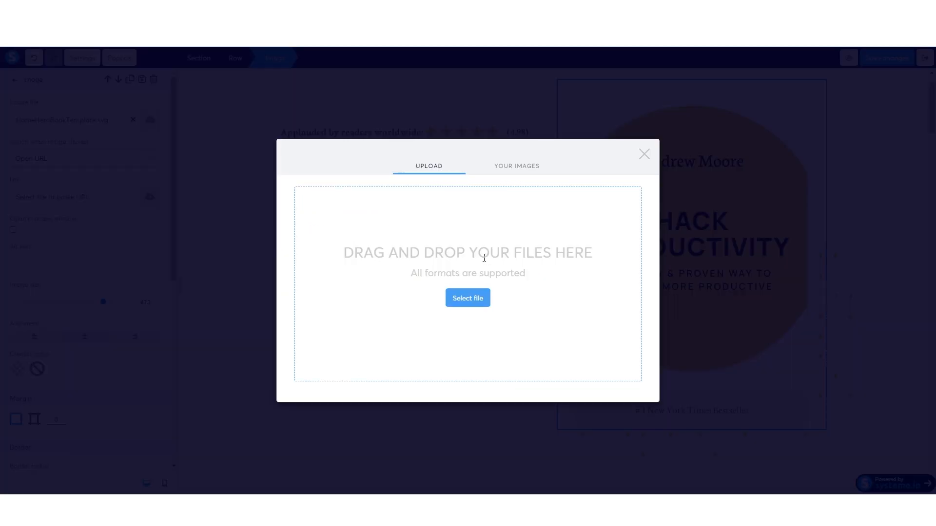
left_click(515, 168)
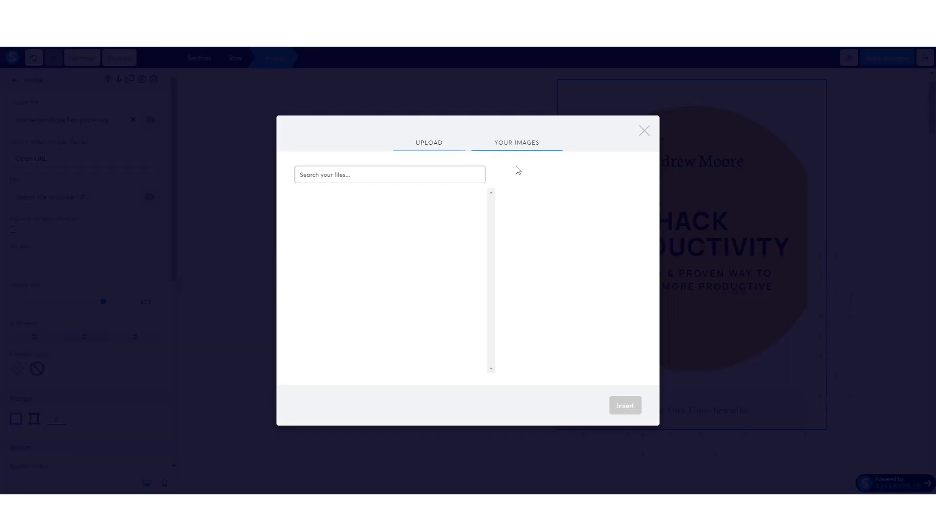
left_click(623, 400)
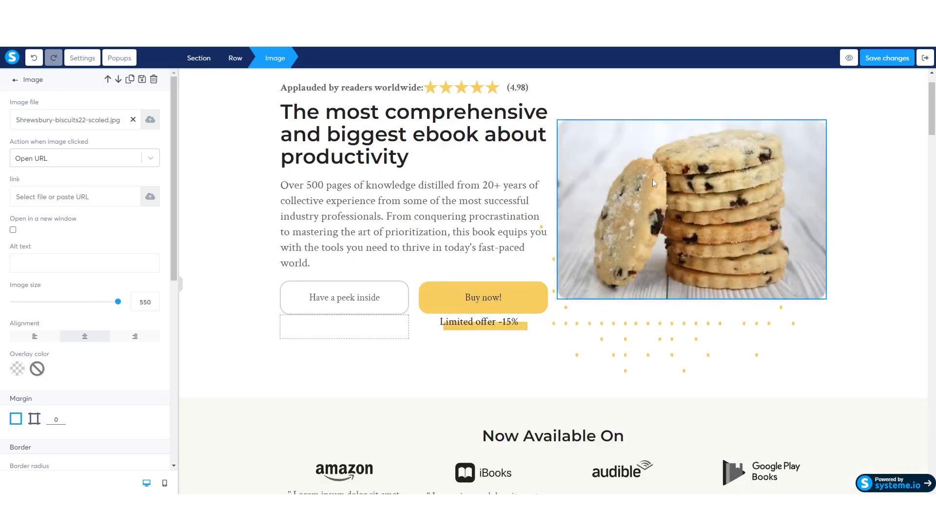
Replace the hero headline text with "The best biscuits eBook you are ever buy".
left_click(385, 125)
left_click_drag(409, 159, 259, 107)
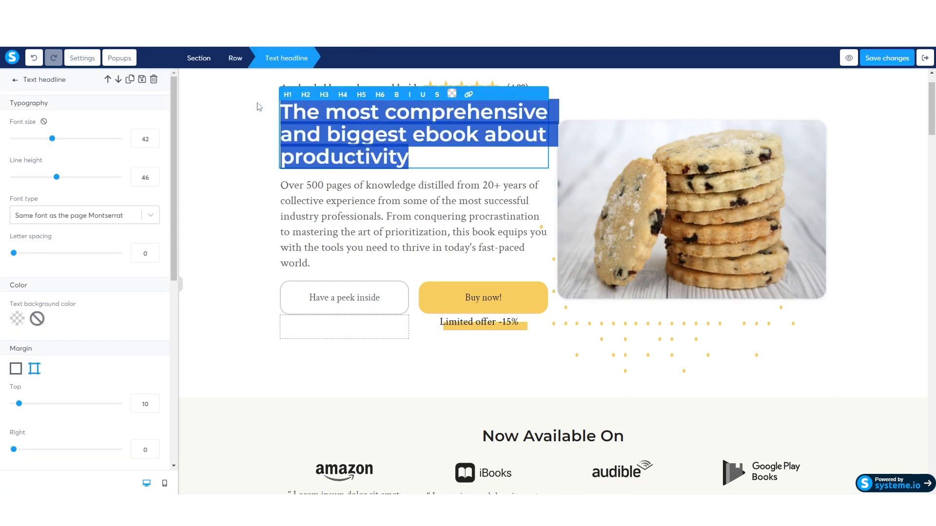
type("The best biscuits eBook you are ever buy")
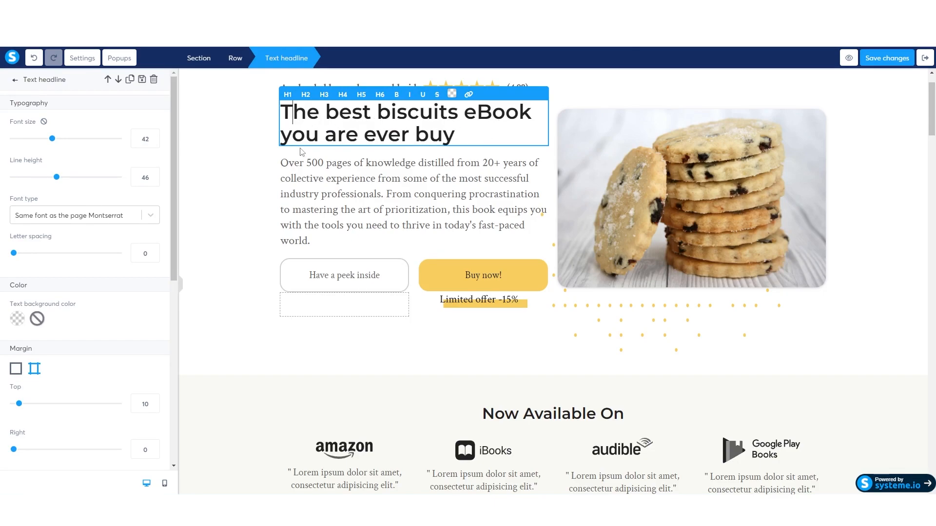
left_click(268, 141)
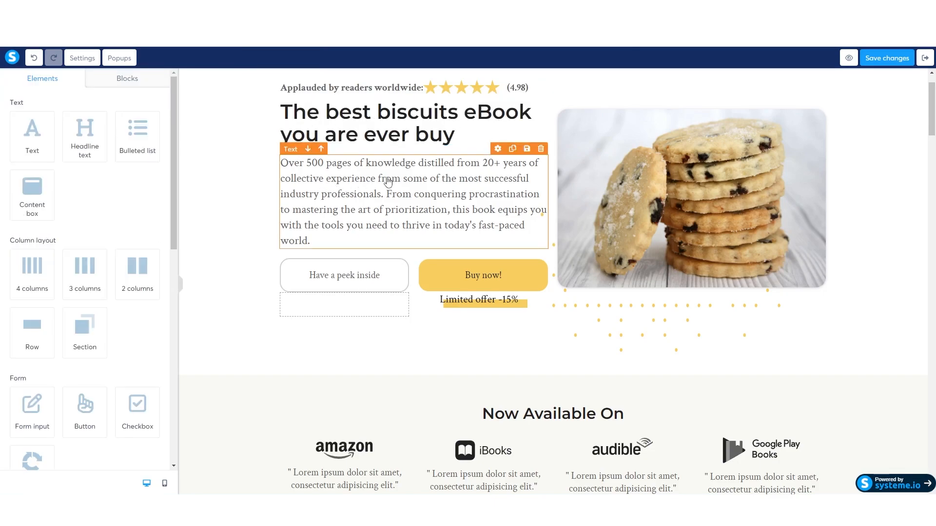
left_click(411, 190)
left_click_drag(311, 241, 279, 166)
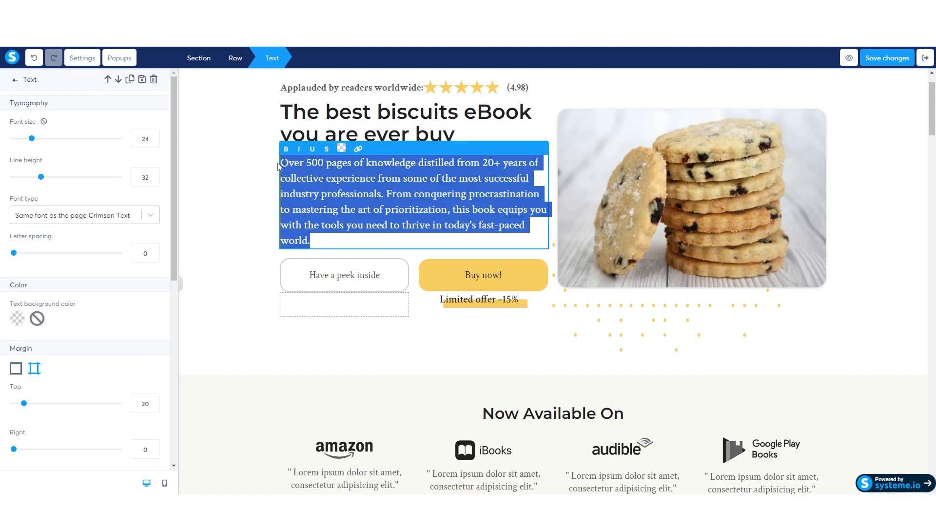
left_click(379, 182)
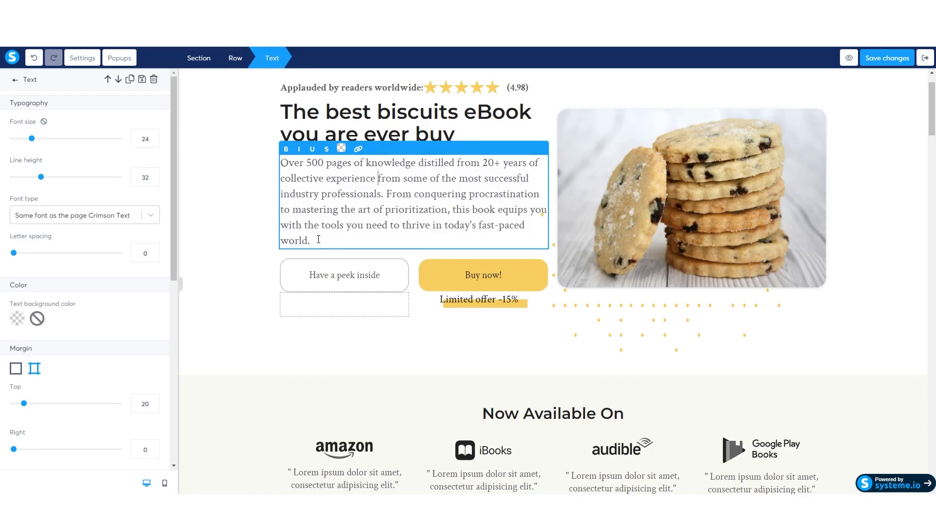
left_click(271, 182)
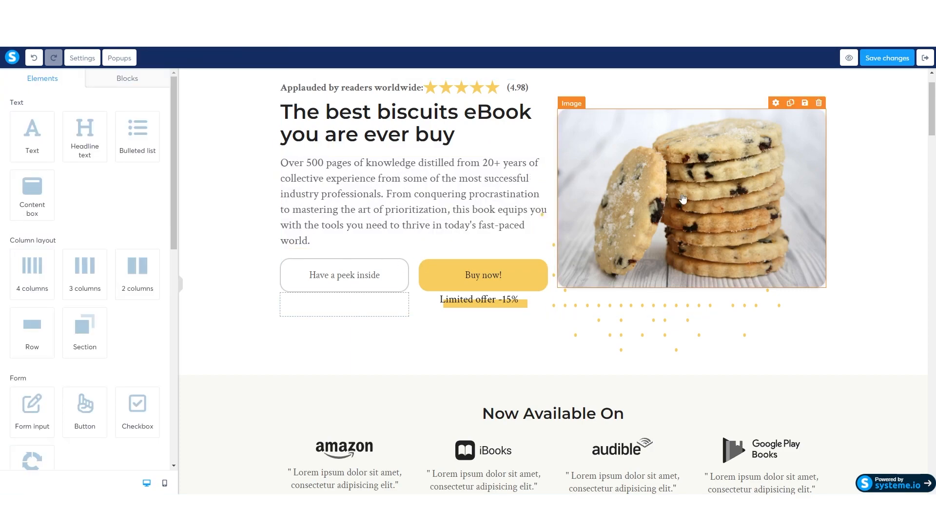
Delete the "Have a peek inside" button and move the "Buy now!" button into its empty column.
scroll(336, 162, "down", 2)
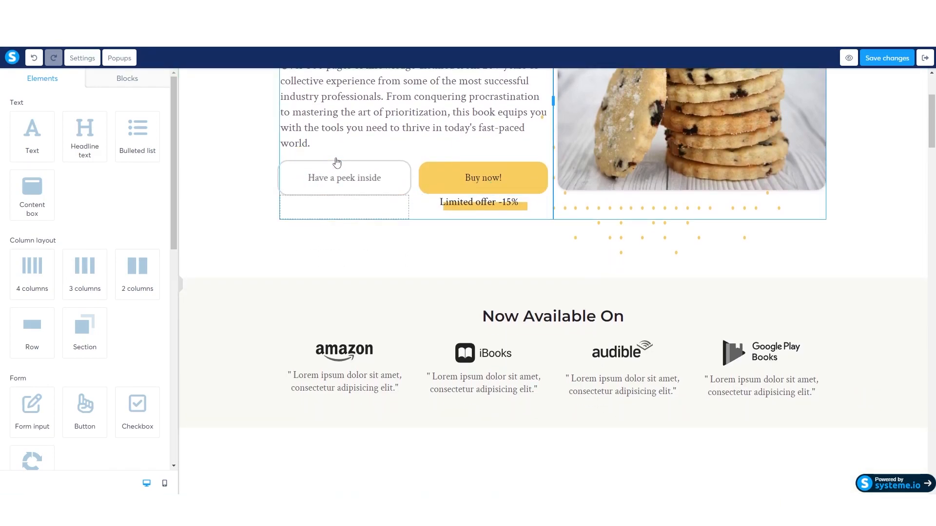
left_click(402, 155)
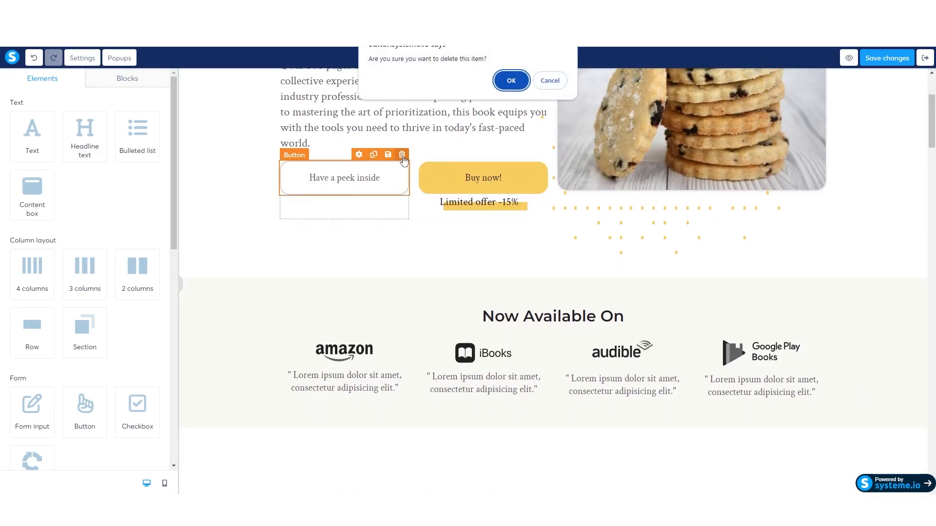
left_click(509, 80)
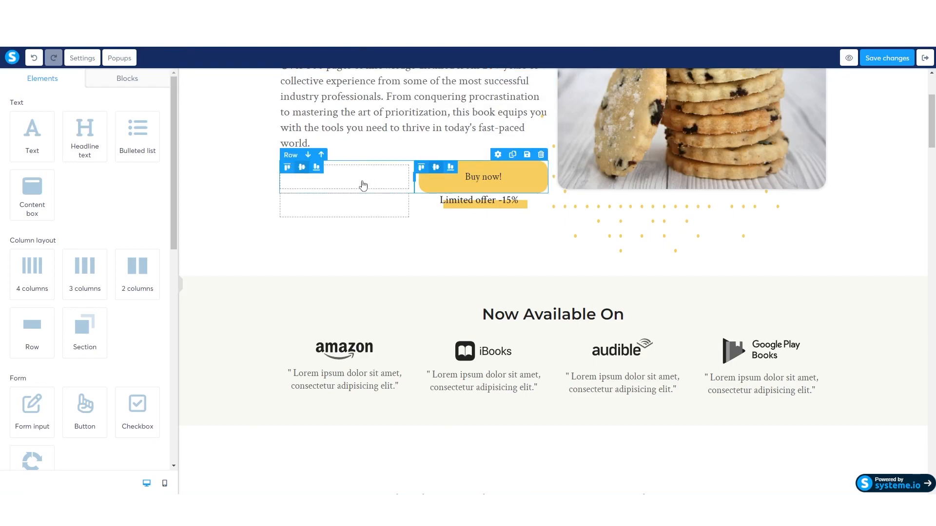
left_click_drag(500, 181, 343, 181)
Delete the "Limited offer -15%" image and its row beneath the "Buy now!" button.
left_click(517, 207)
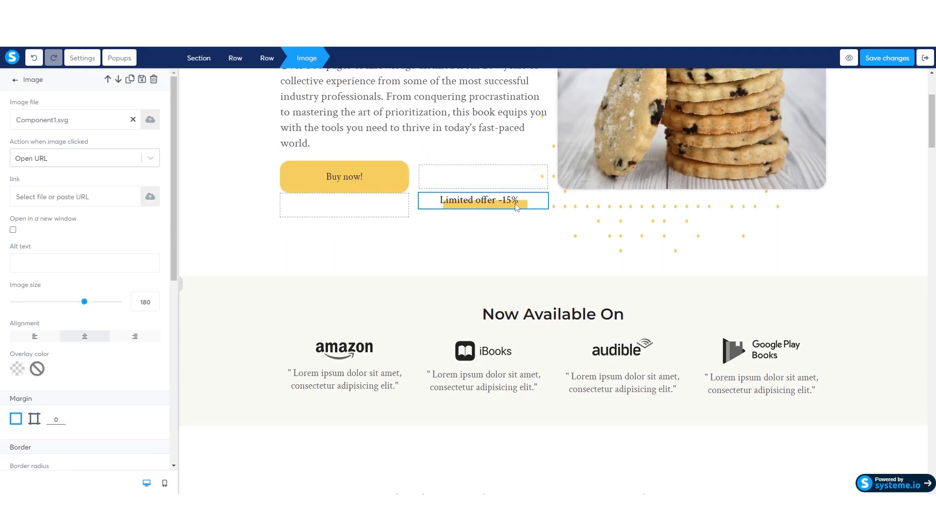
left_click(519, 222)
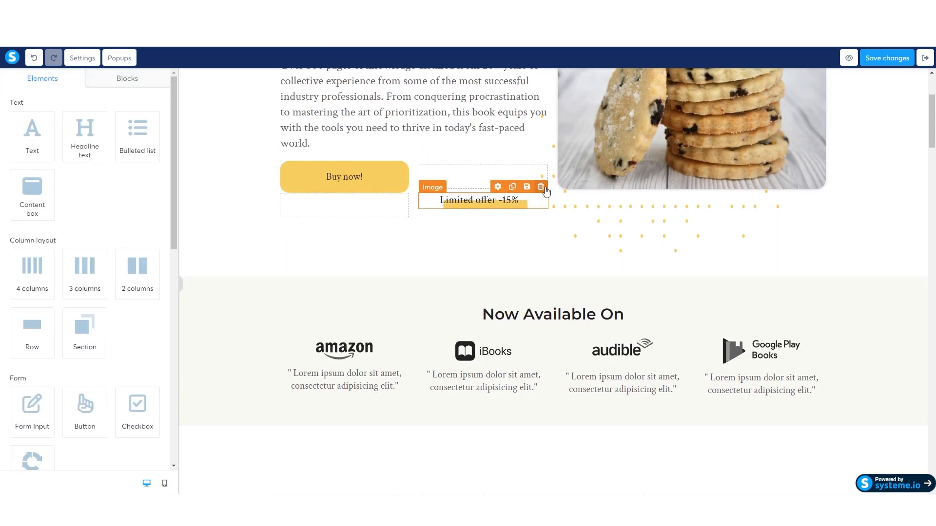
left_click(540, 187)
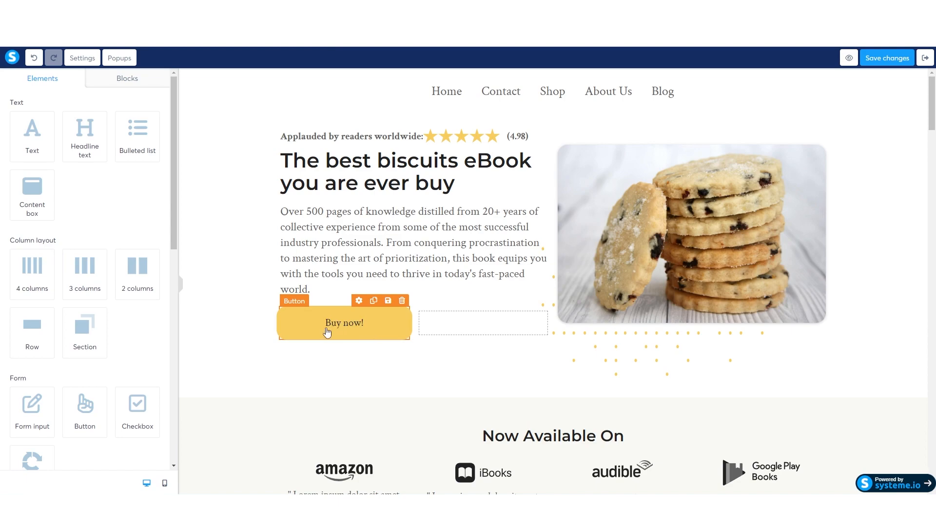
Set the "Buy now!" button's action to Next step URL, and save the sales page before leaving the editor.
left_click(351, 323)
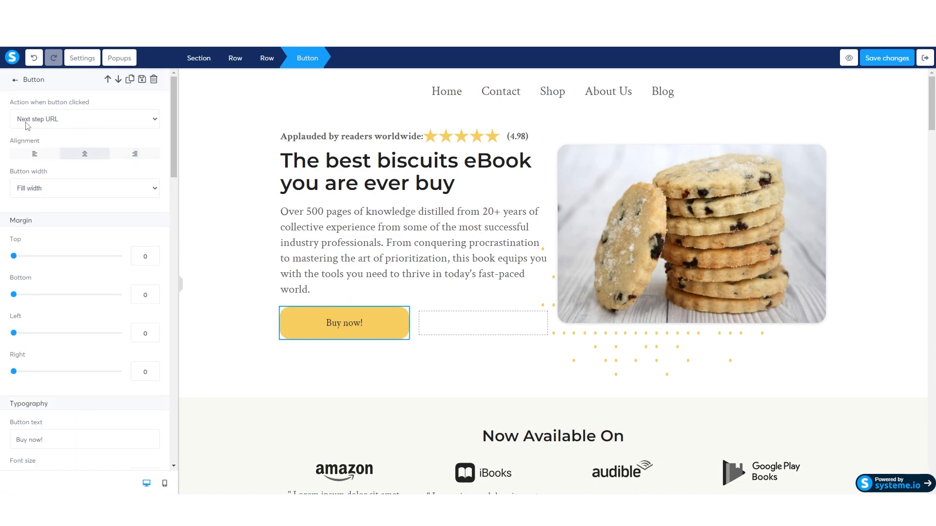
left_click(52, 123)
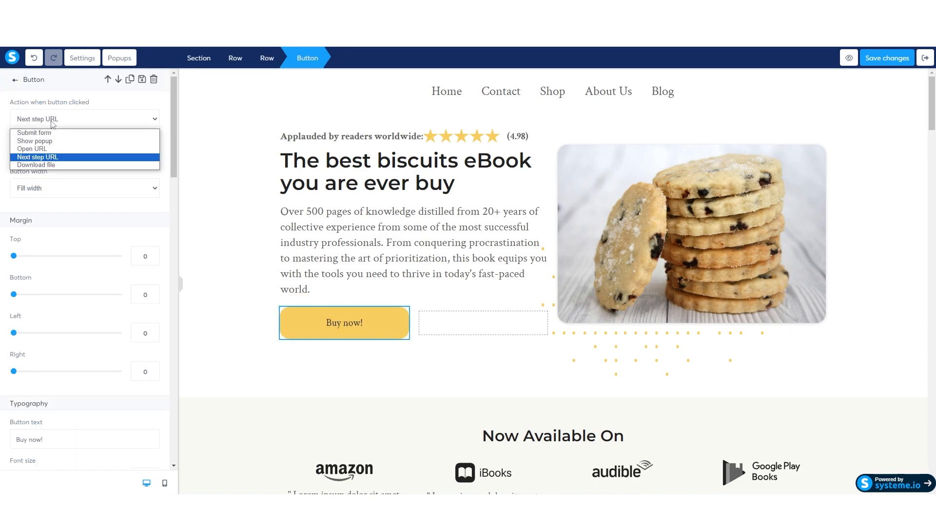
left_click(42, 157)
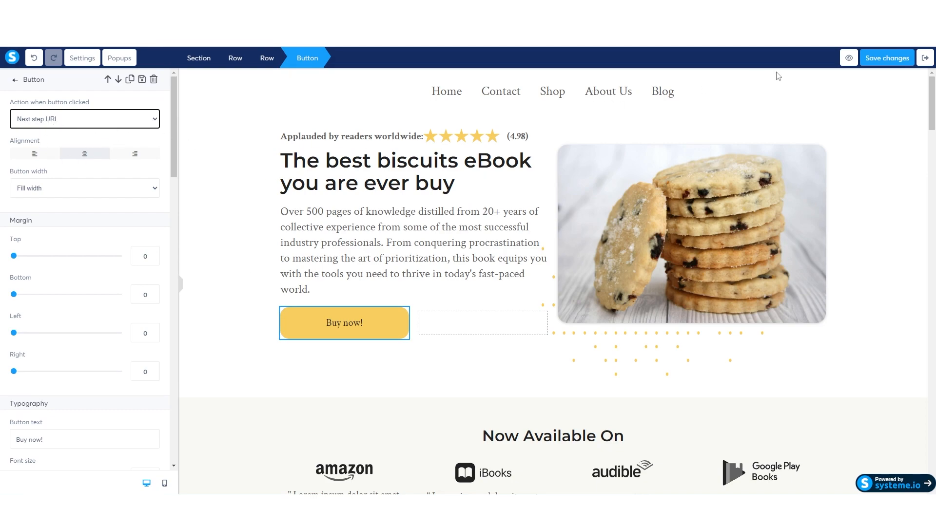
left_click(873, 61)
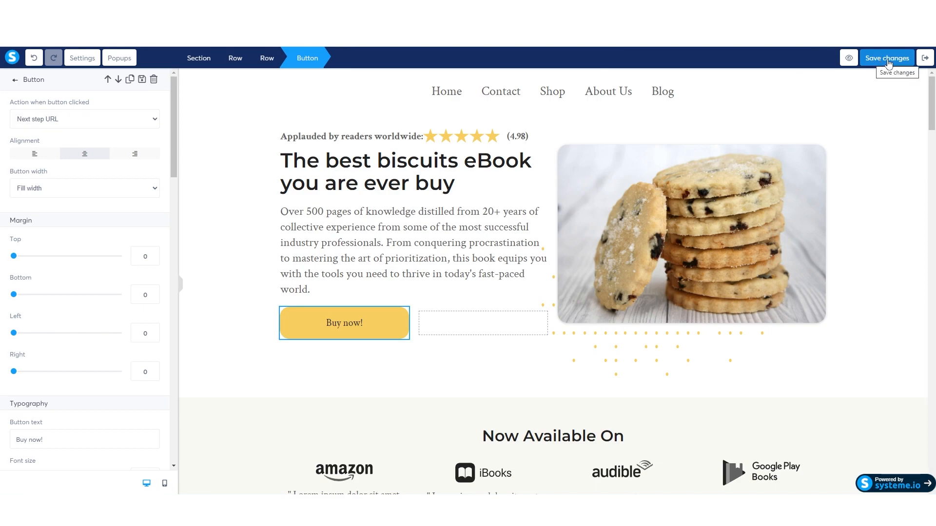
left_click(924, 59)
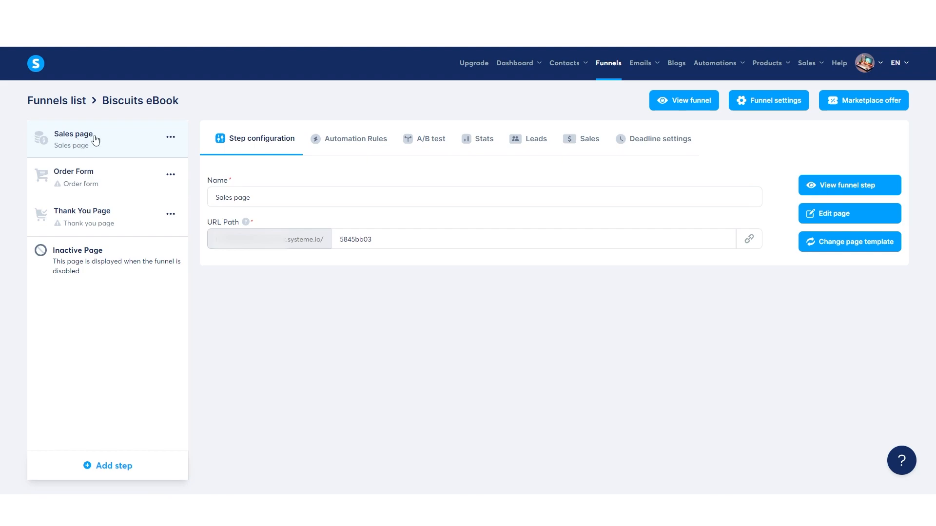
Browse the templates of the Order Form step and choose the "Book your package" template for it.
left_click(68, 179)
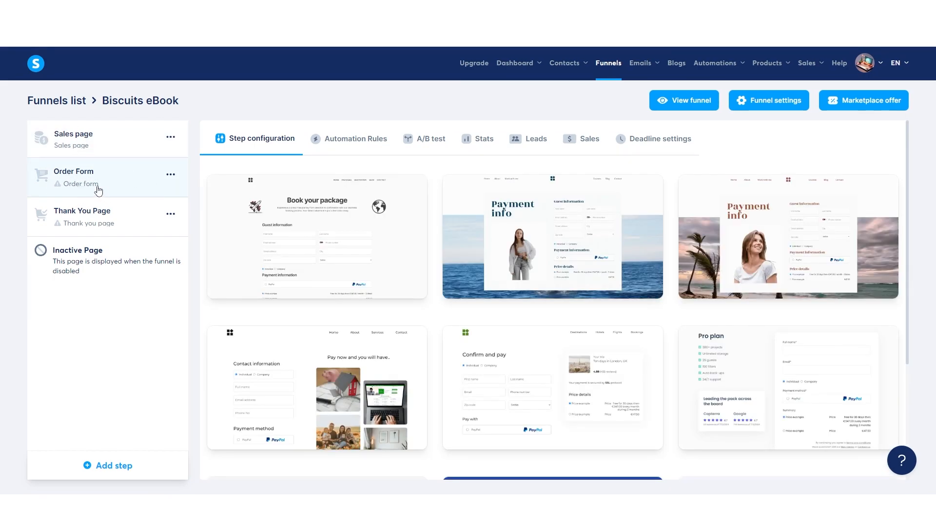
mouse_move(268, 248)
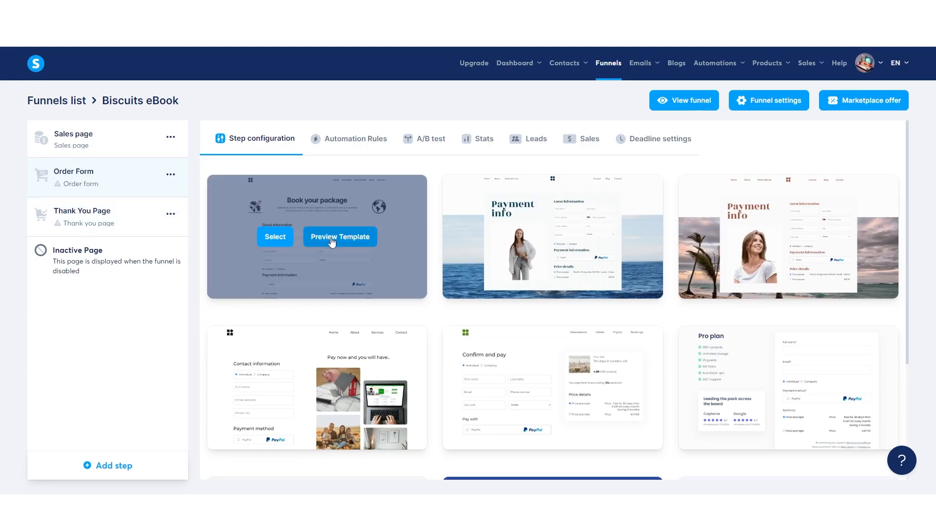
scroll(500, 217, "down", 3)
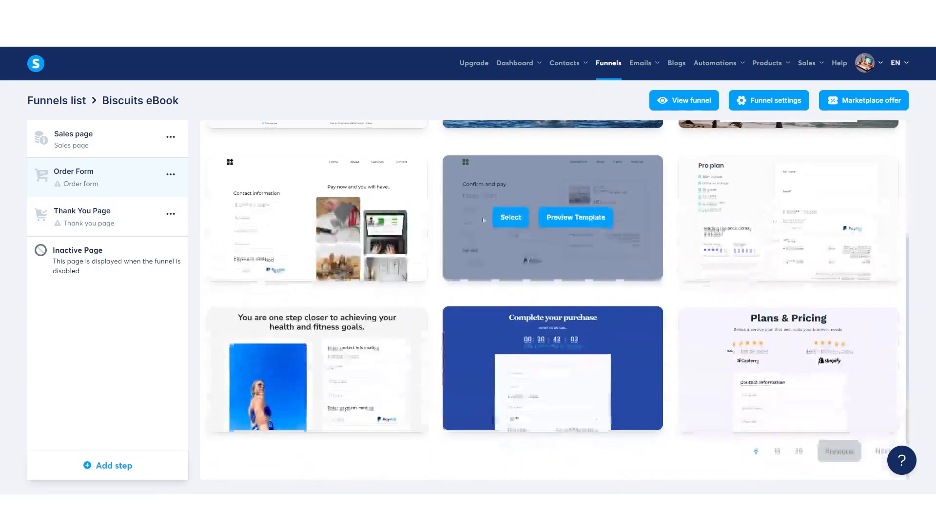
scroll(502, 219, "up", 3)
left_click(268, 241)
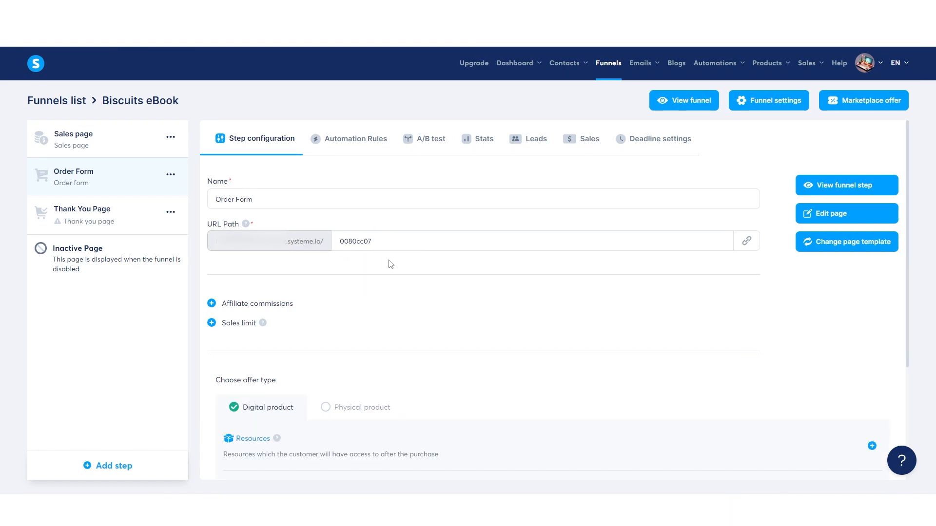
Check the Physical product offer options of the Order Form and return the offer type to Digital product.
scroll(408, 312, "down", 3)
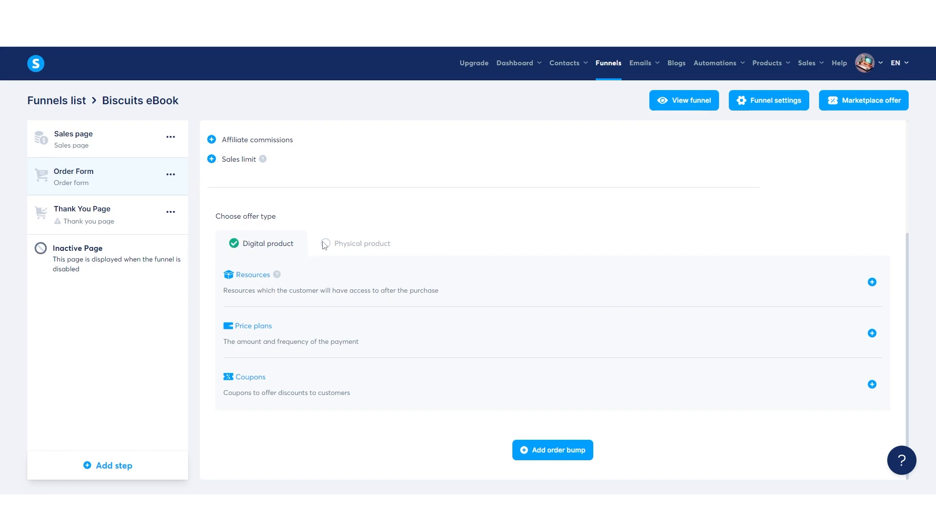
left_click(337, 244)
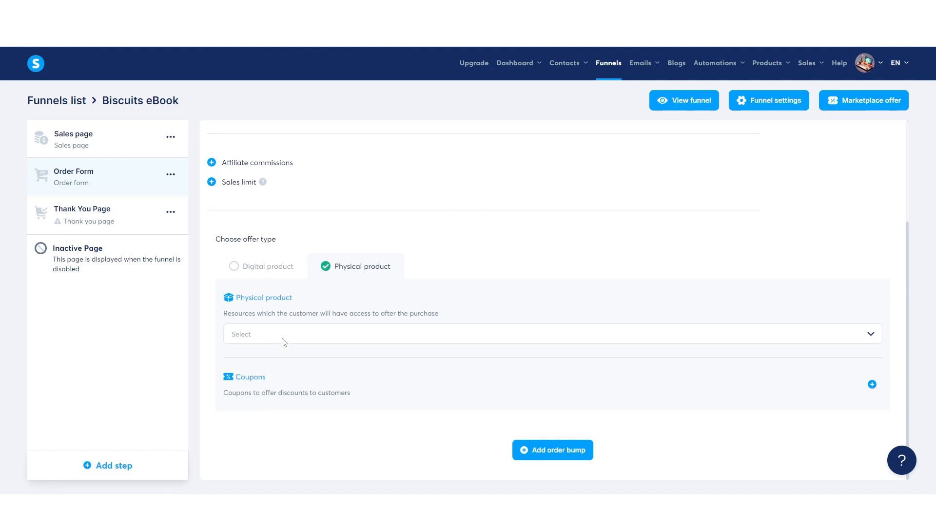
left_click(259, 338)
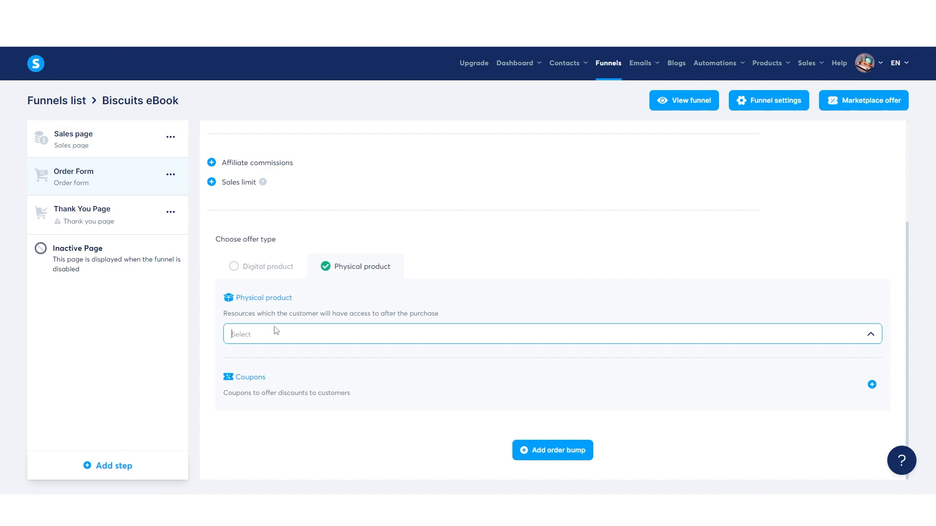
left_click(234, 267)
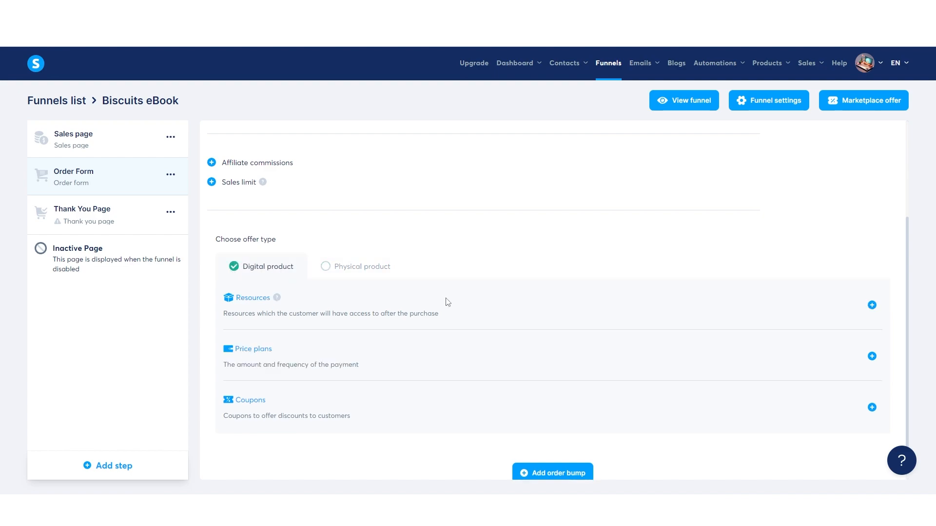
Add a Tags resource with the tag "1 eBook" to the Order Form's digital product offer and save it.
left_click(872, 306)
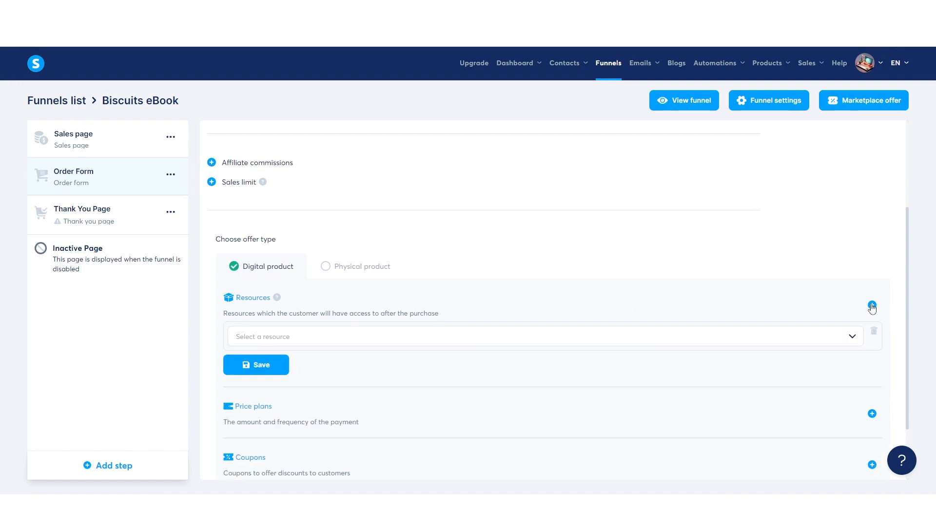
scroll(263, 256, "down", 2)
left_click(852, 256)
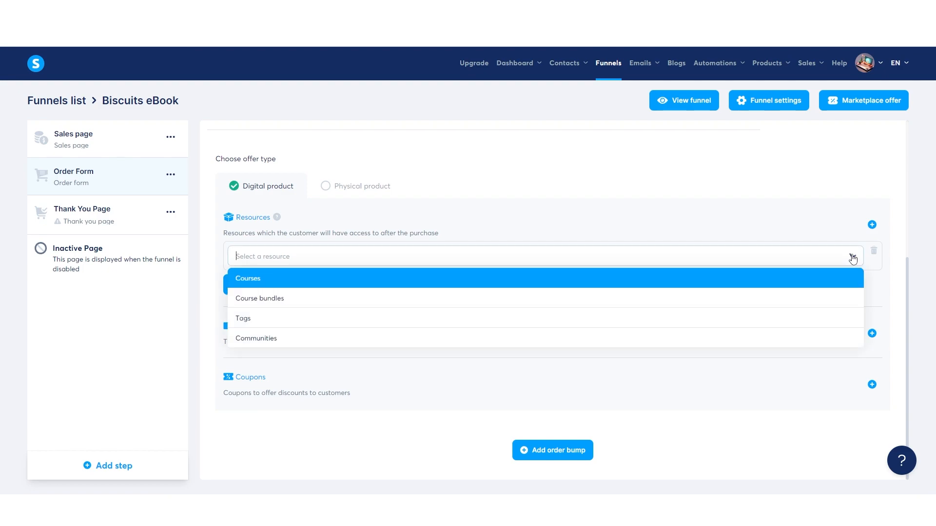
left_click(253, 320)
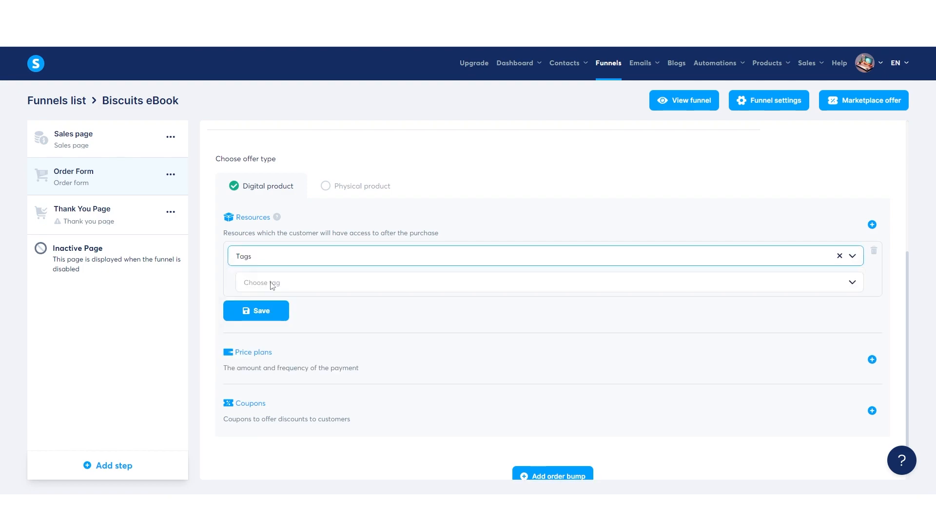
left_click(271, 284)
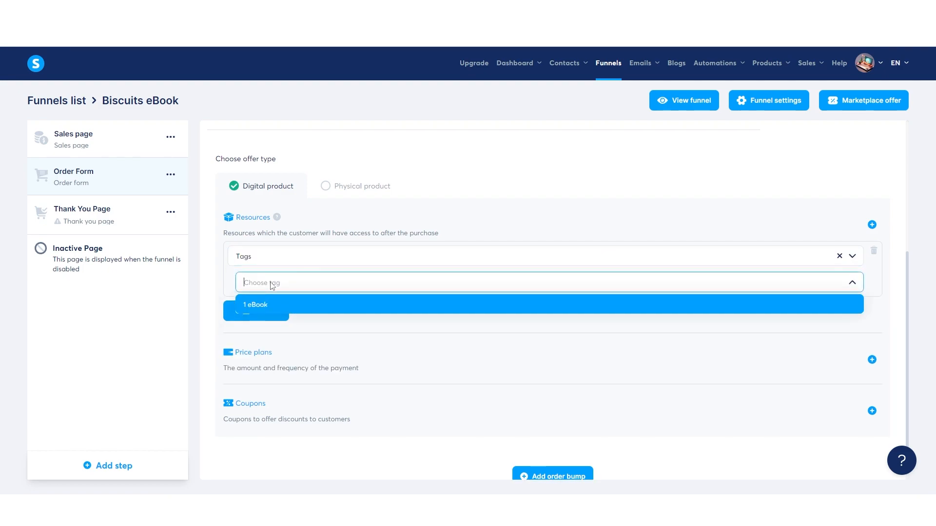
left_click(264, 305)
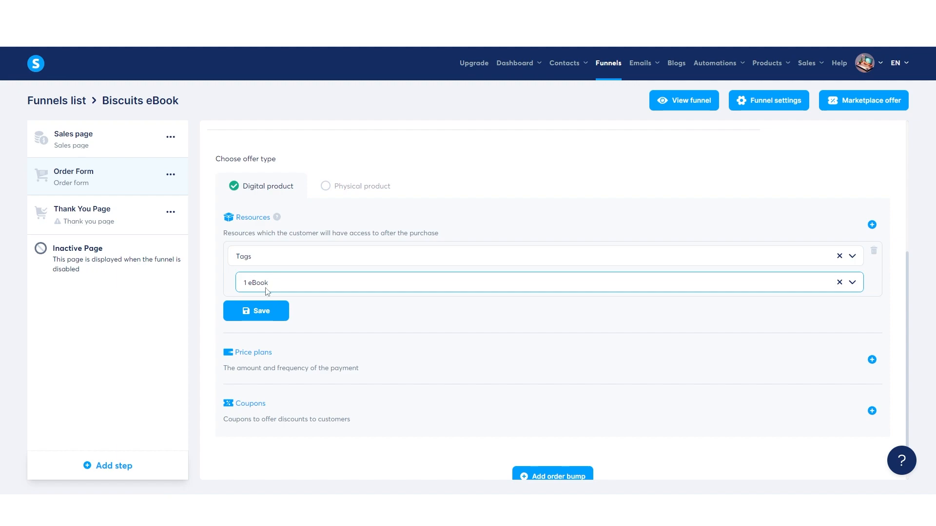
left_click(273, 314)
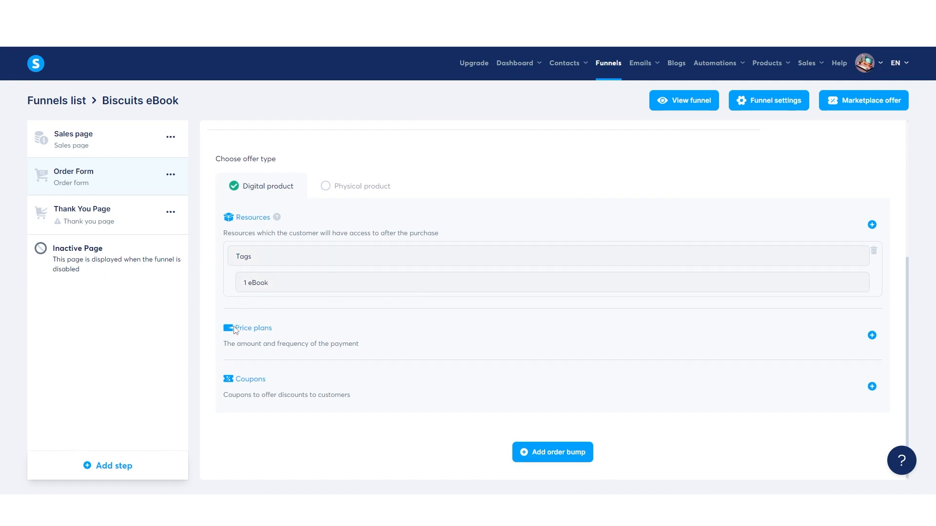
Add a price plan to the Order Form offer, choosing One-time payment, and start creating a new price plan.
left_click(871, 335)
scroll(342, 307, "down", 3)
left_click(310, 238)
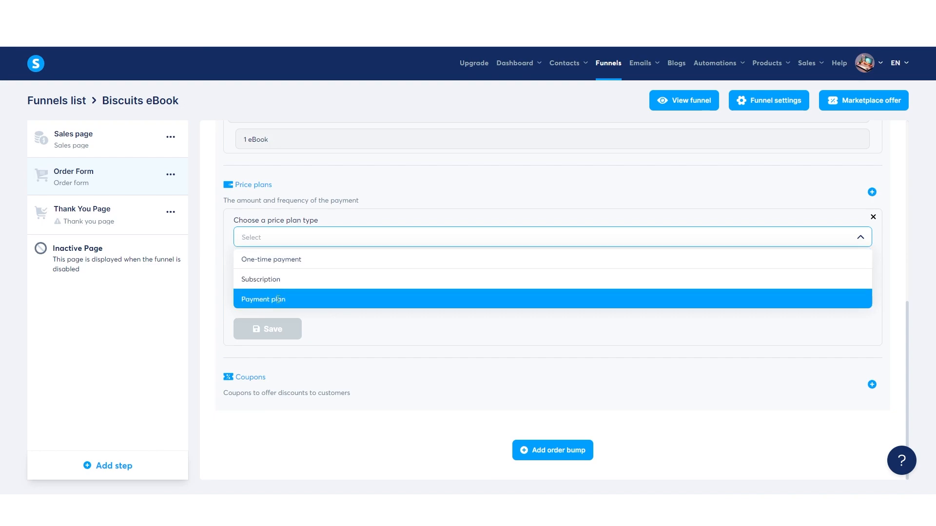
left_click(288, 258)
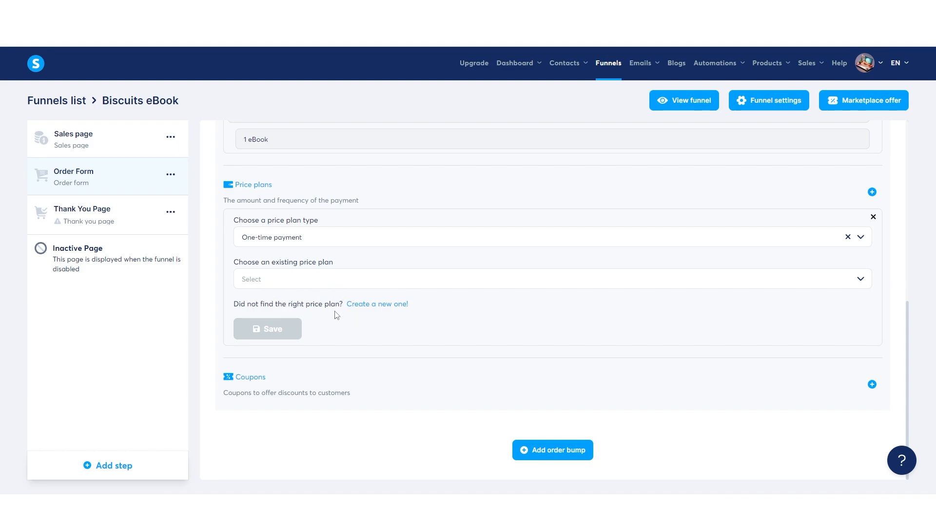
left_click(379, 305)
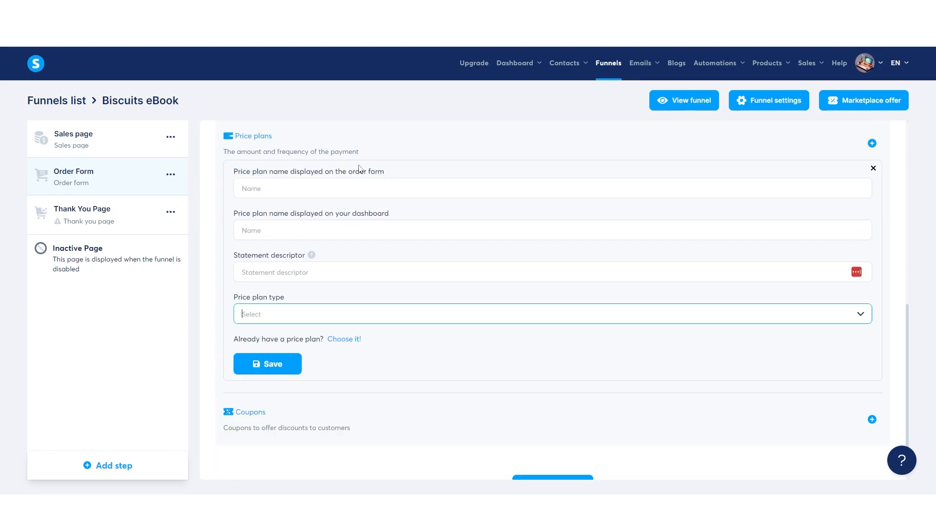
left_click(367, 152)
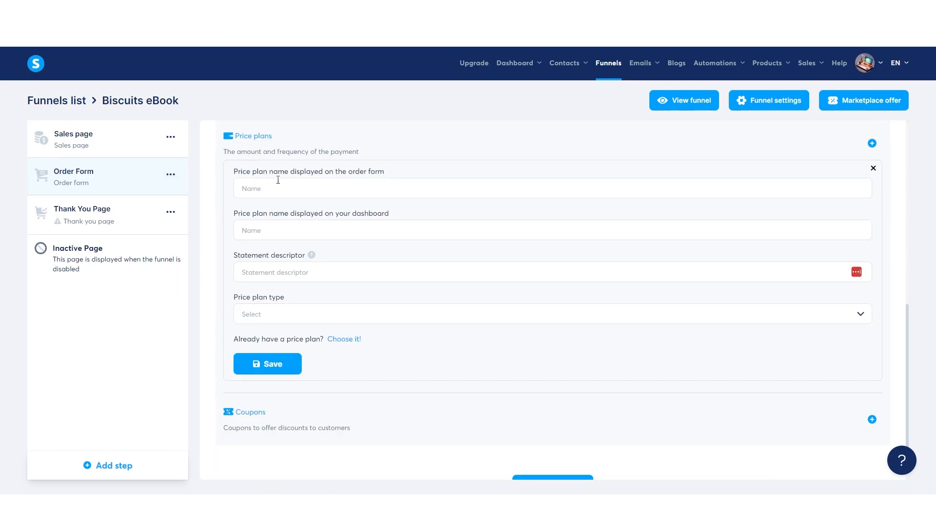
Name the price plan "ebook price" on the order form and "Biscuits eBook" on the dashboard, with statement descriptor "Digital ebook for biscuits".
left_click(296, 191)
type("ebook price")
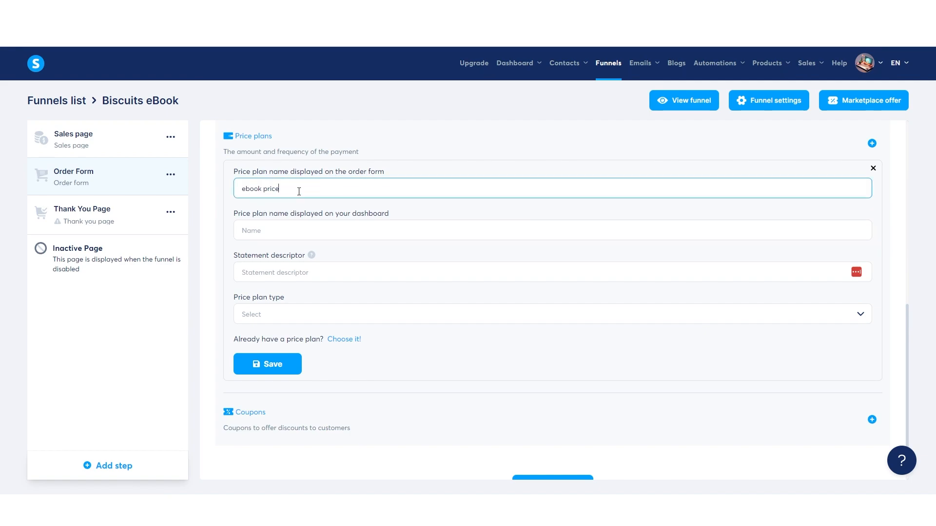
left_click(320, 238)
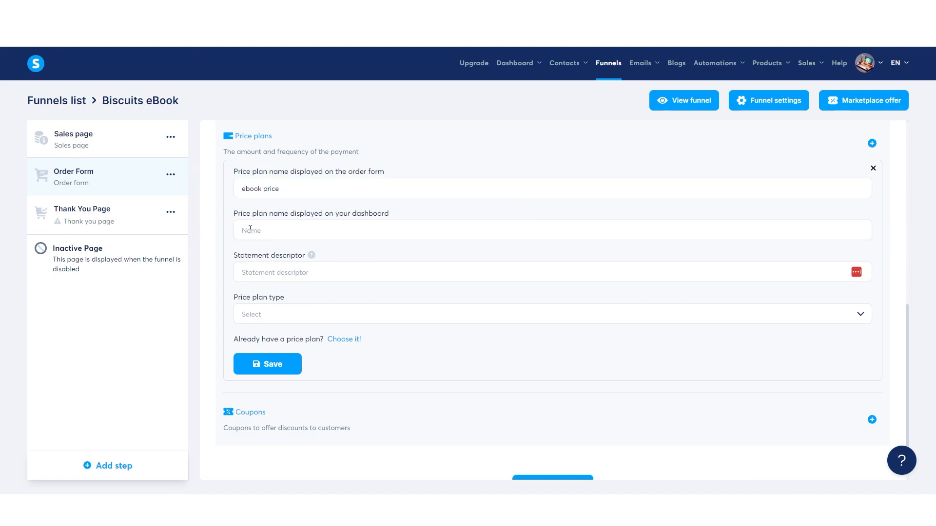
left_click(267, 236)
type("Biscuits eBook")
left_click(288, 272)
type("Digital ebook for biscuits")
Set the price plan to One-time payment of 5 EUR, shorten its statement descriptor to "ebook for biscuits" and save it.
scroll(258, 262, "down", 1)
left_click(273, 279)
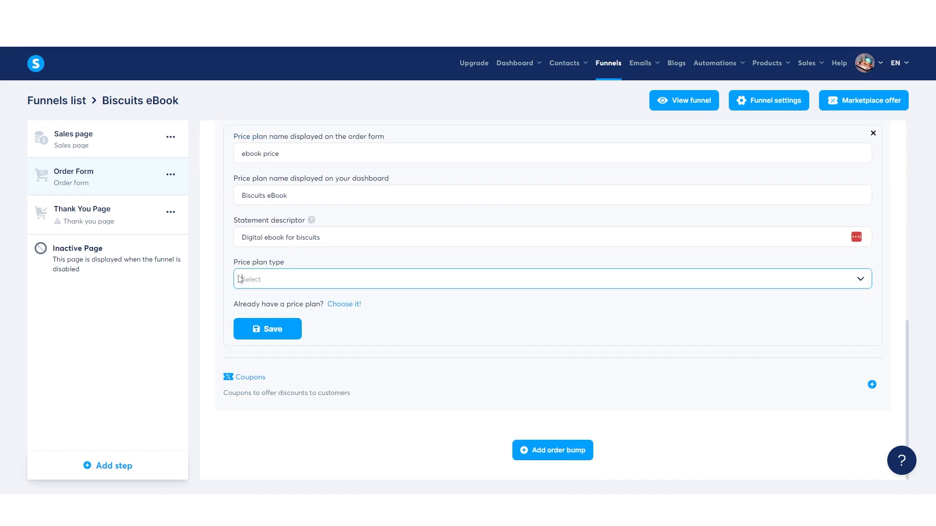
left_click(279, 284)
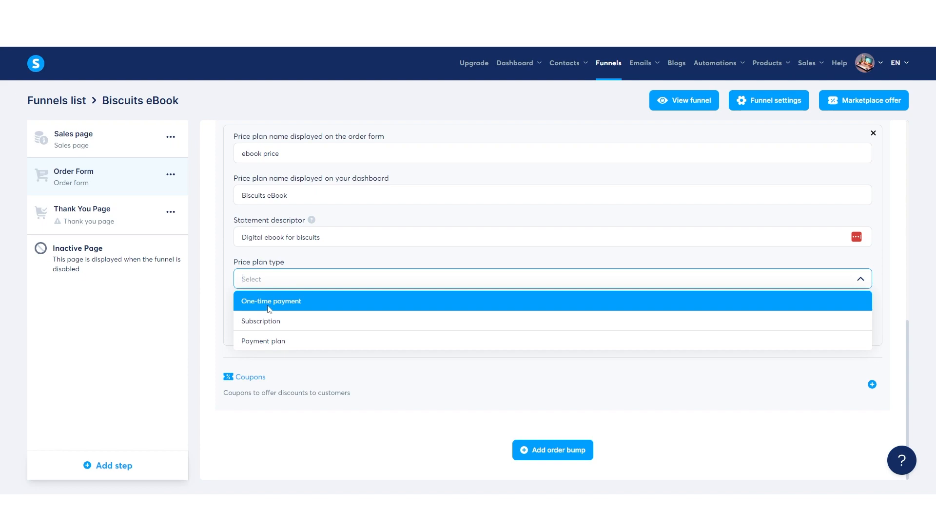
left_click(272, 301)
left_click(275, 320)
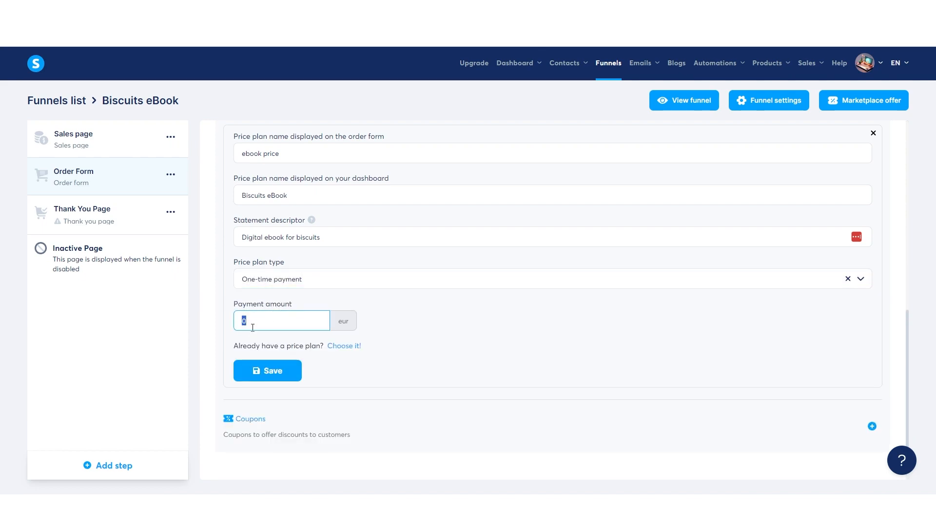
type("5")
left_click(276, 300)
left_click(272, 377)
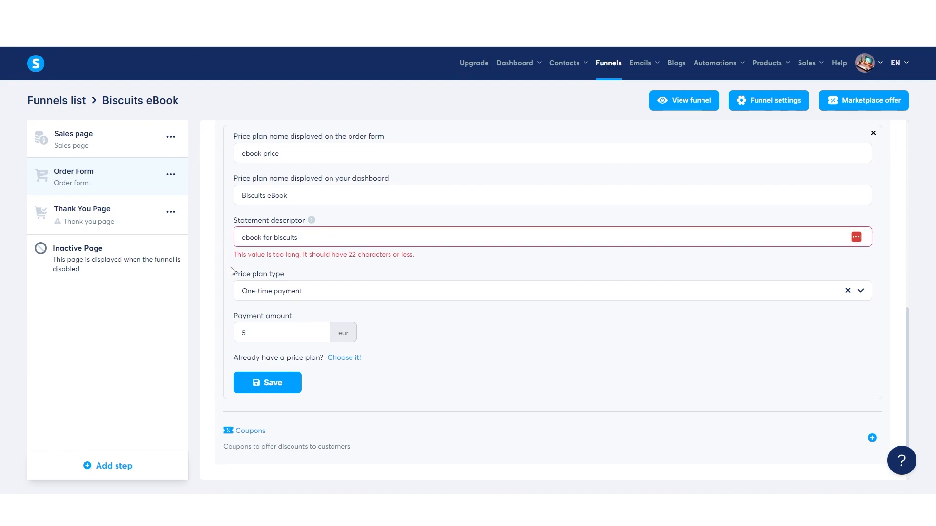
left_click(250, 385)
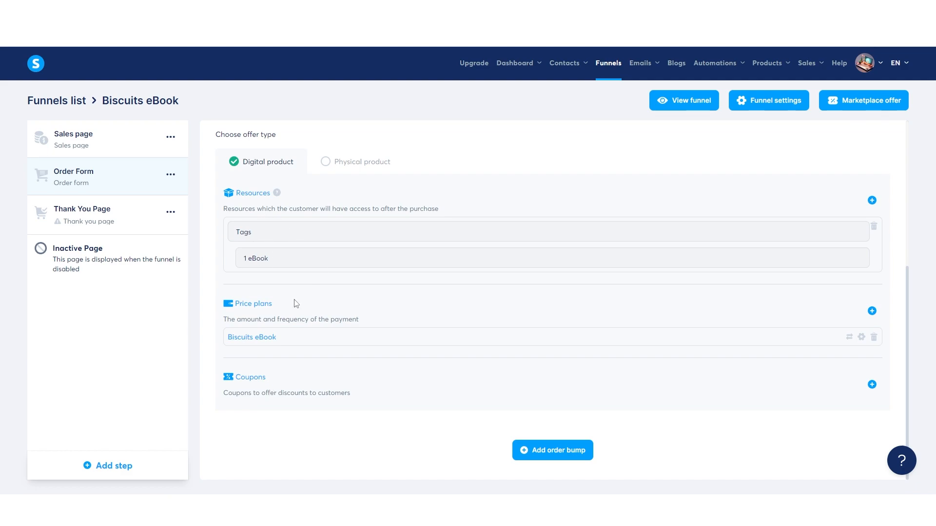
Check the Affiliate commissions options of the Order Form and collapse them again.
scroll(385, 307, "up", 5)
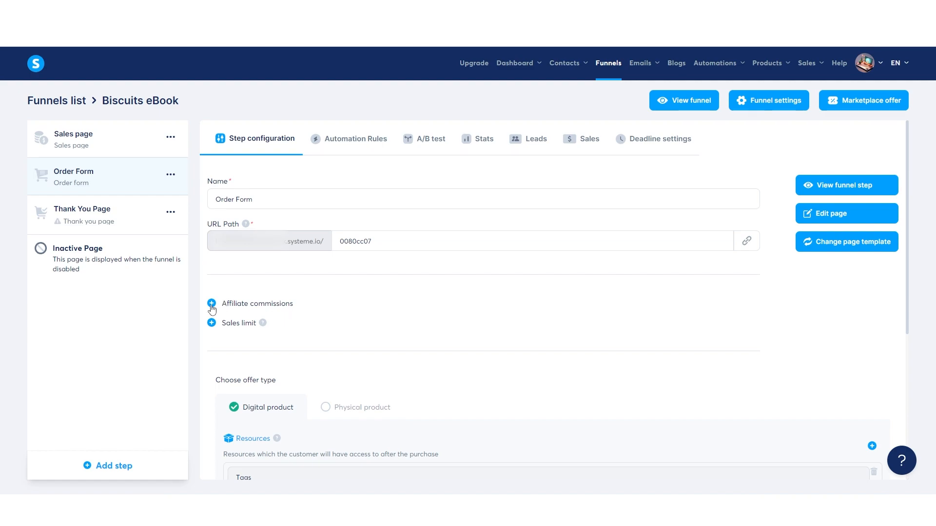
left_click(211, 304)
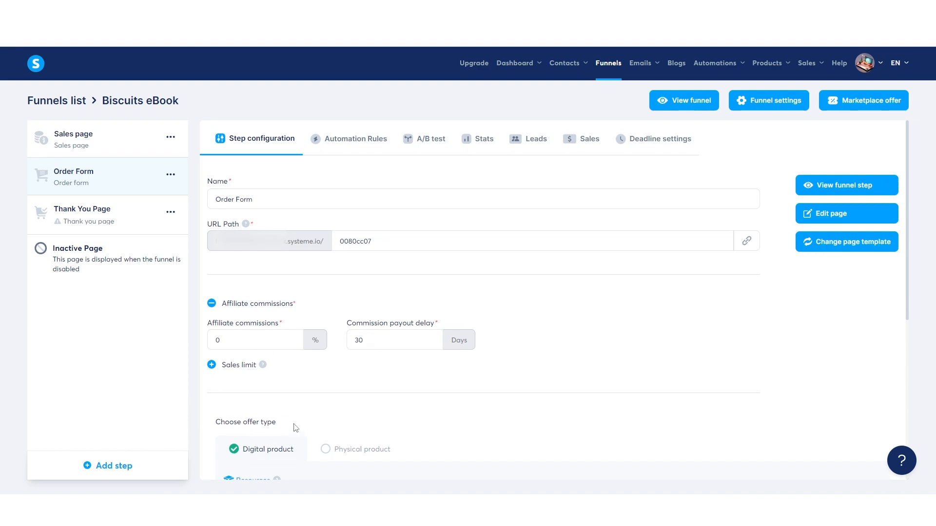
left_click(211, 303)
Try a sales limit of 100 on the Order Form, reset it to 0 and remove the limit.
left_click(211, 323)
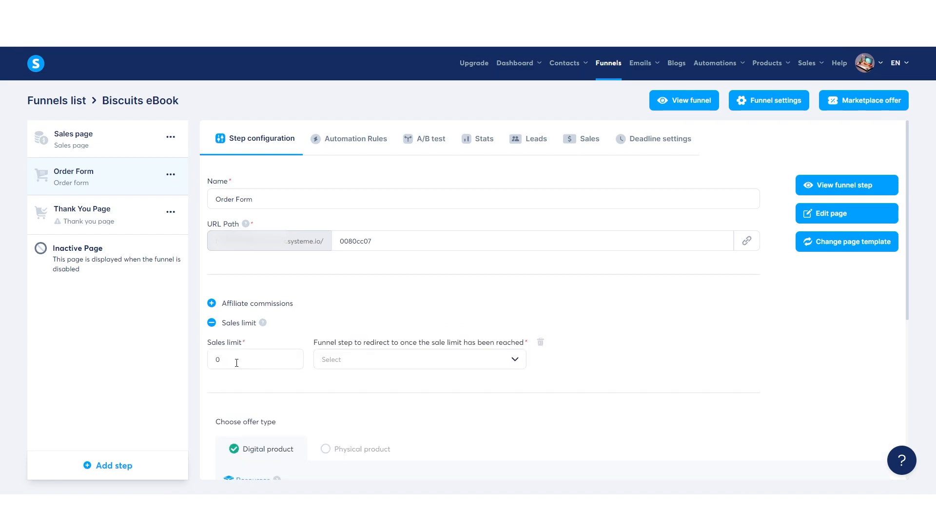
double_click(237, 363)
type("100")
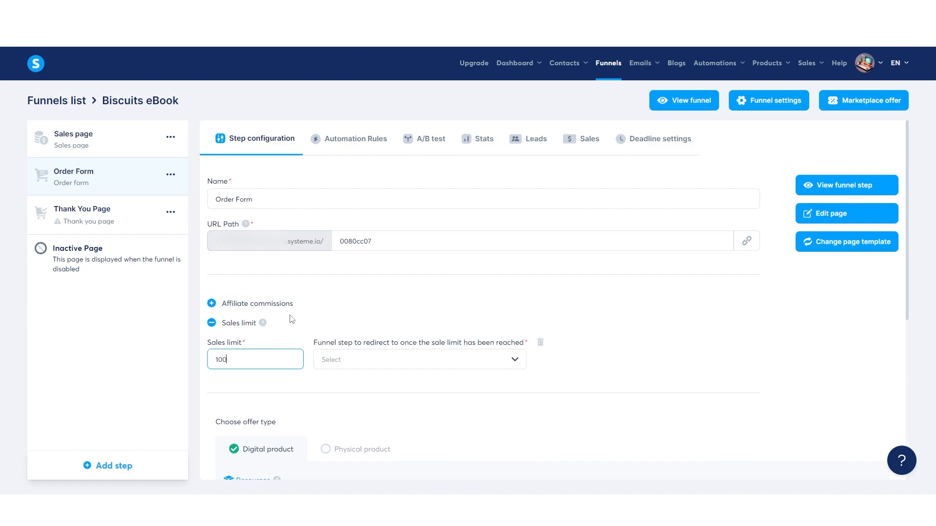
left_click(288, 319)
double_click(234, 359)
type("0")
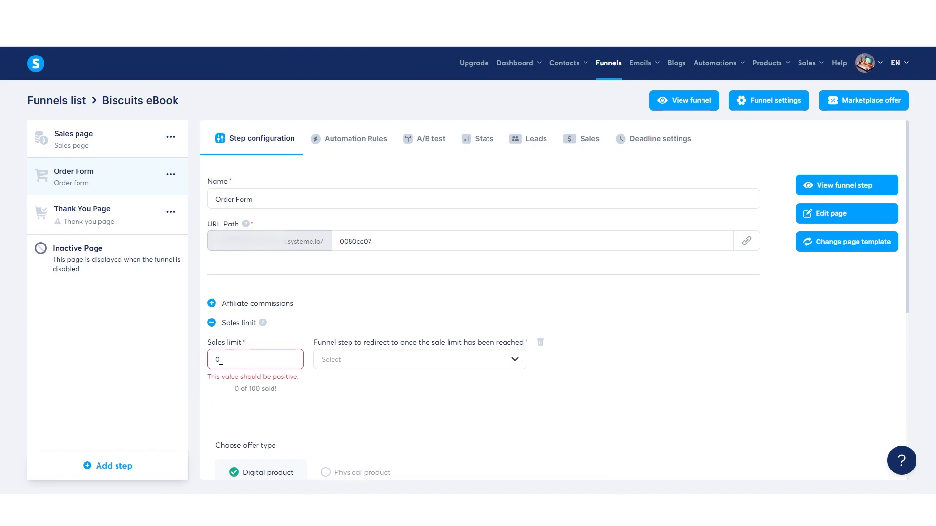
left_click(540, 342)
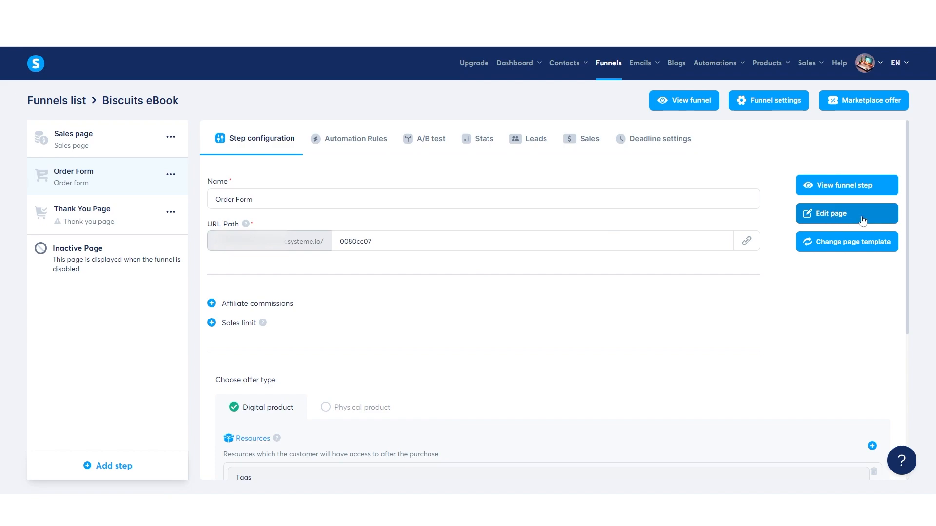
Open the Order Form page for editing and delete the header's headline, description text, images, logo and navigation links.
left_click(837, 218)
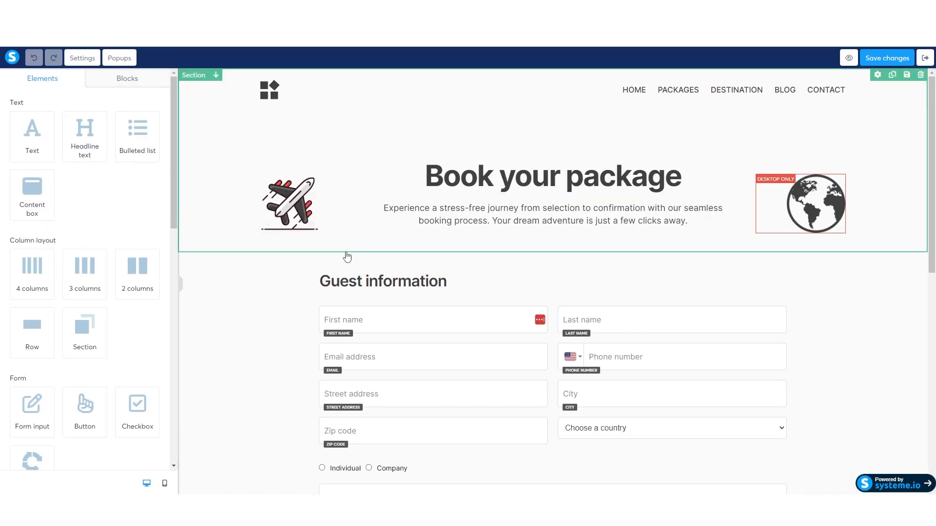
left_click(739, 152)
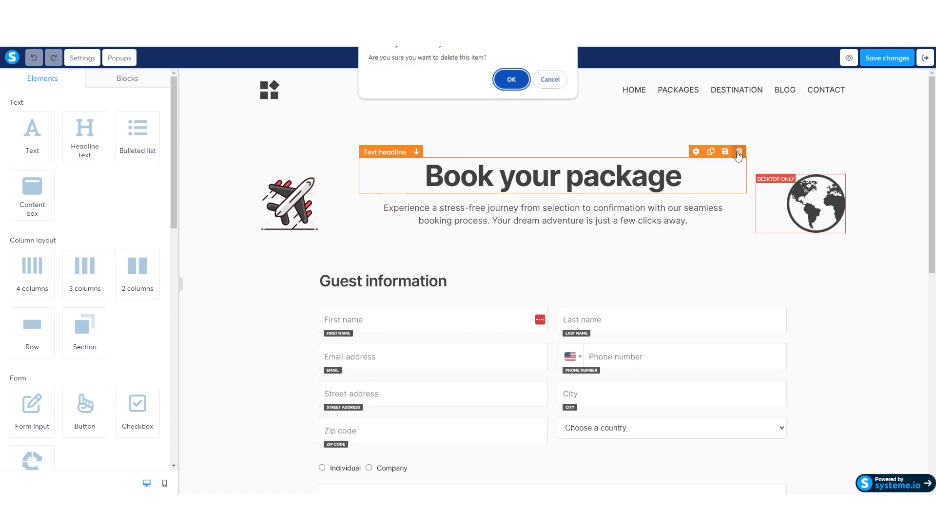
left_click(511, 79)
left_click(720, 151)
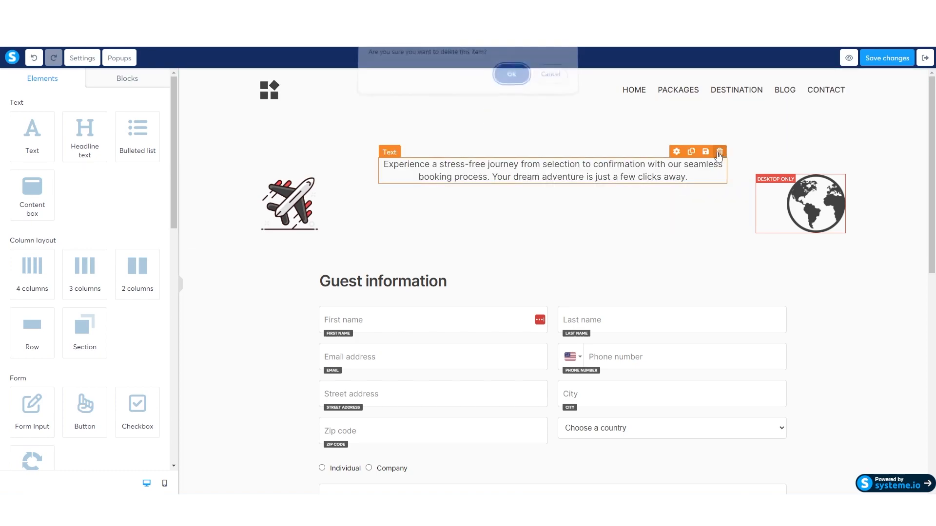
left_click(510, 79)
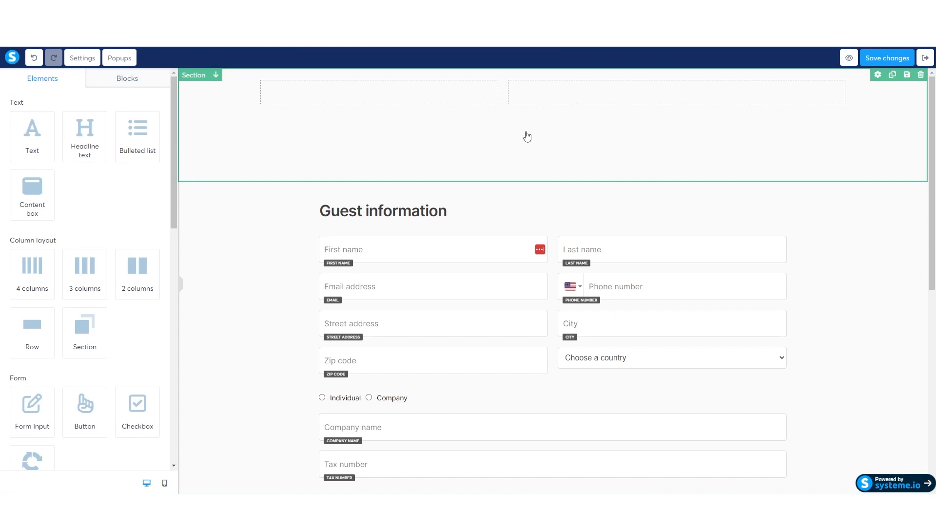
Change the payment button's text to "Buy now", save the order form page and leave the editor.
scroll(360, 182, "down", 2)
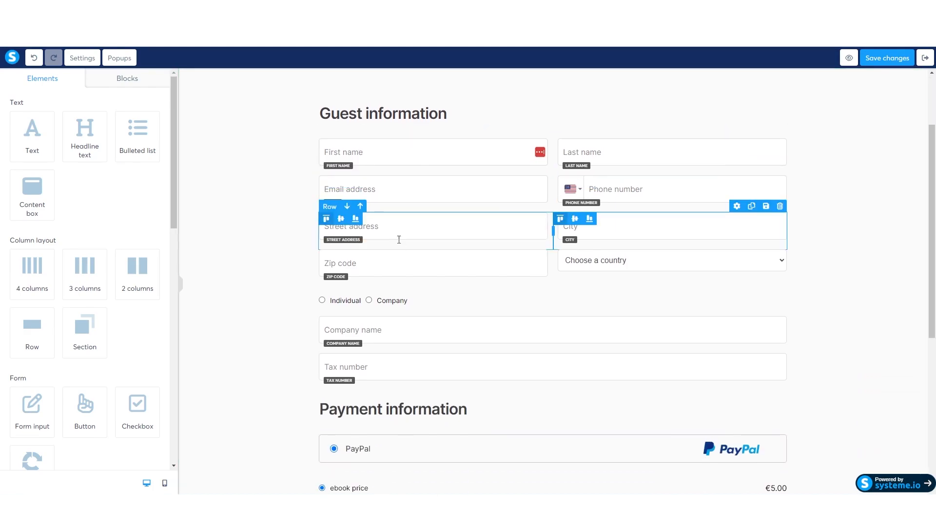
scroll(397, 239, "down", 2)
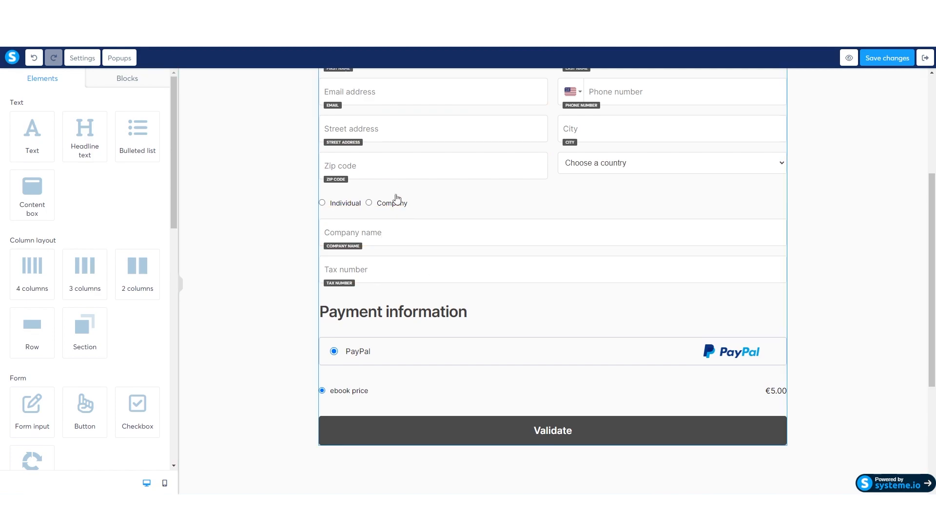
scroll(360, 132, "up", 1)
scroll(417, 213, "down", 2)
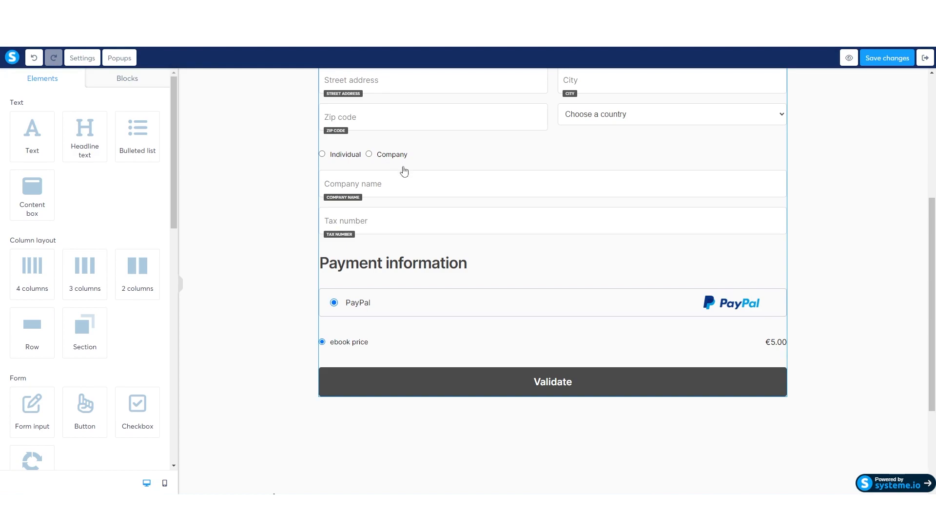
scroll(412, 228, "down", 1)
scroll(413, 228, "down", 2)
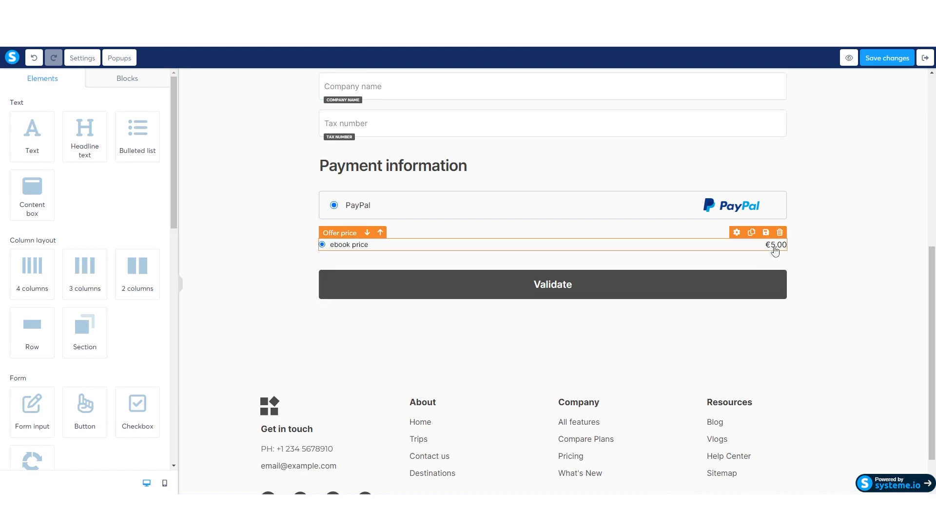
left_click(548, 296)
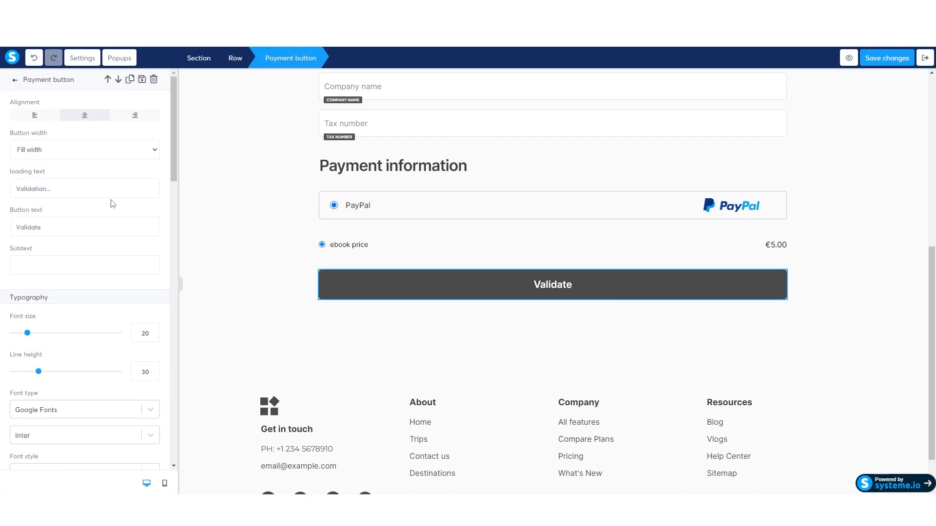
left_click_drag(52, 228, 2, 229)
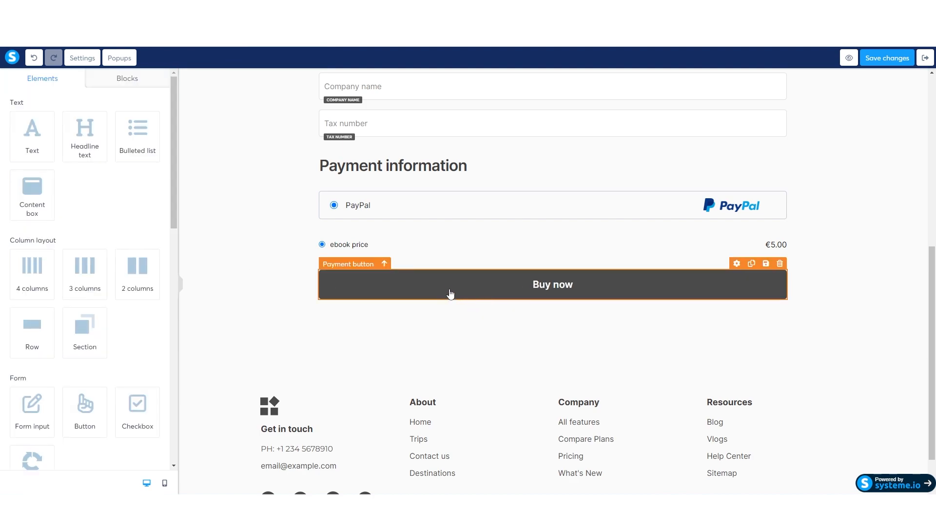
scroll(450, 294, "down", 1)
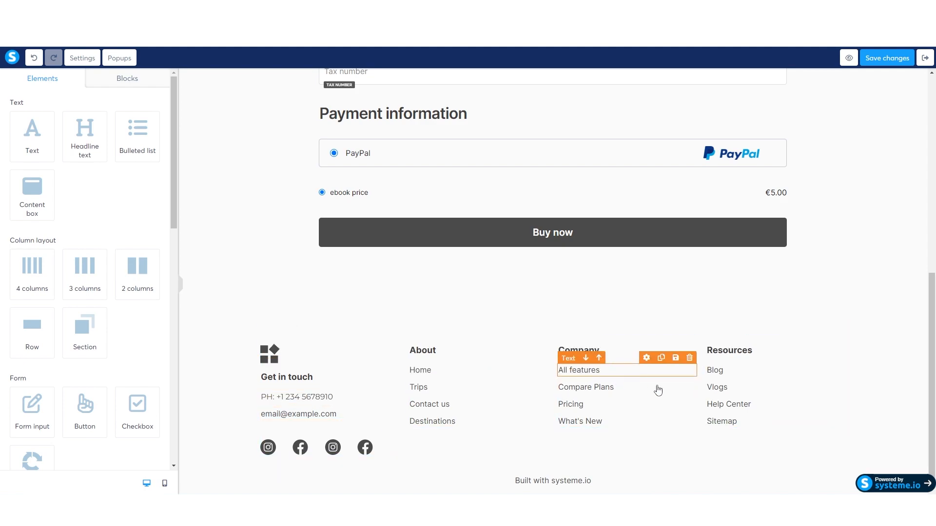
scroll(449, 331, "up", 8)
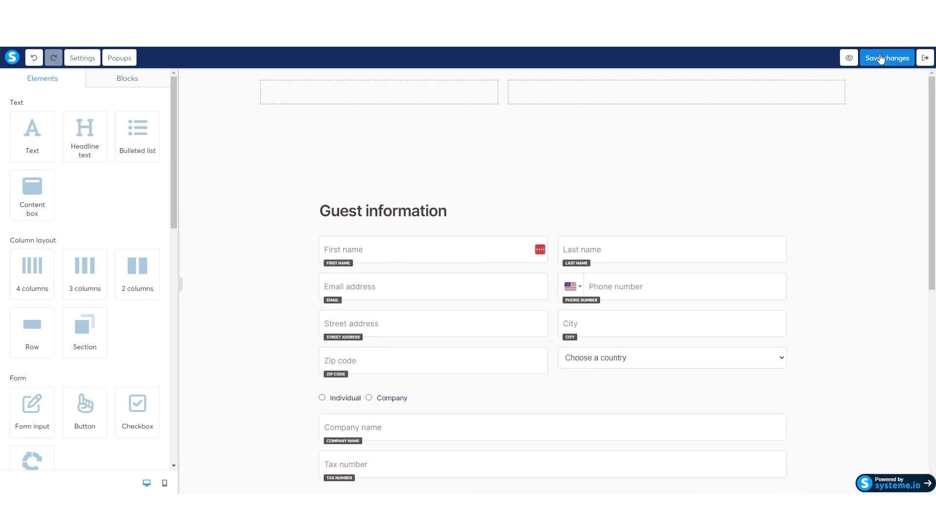
left_click(925, 58)
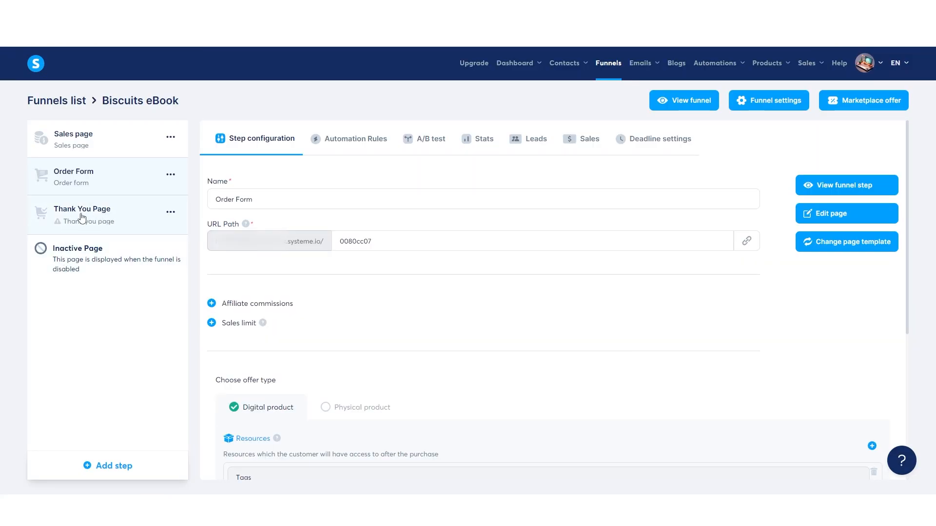
Choose the "Thank you for registering!" template for the Thank You Page step and open the page for editing.
left_click(101, 212)
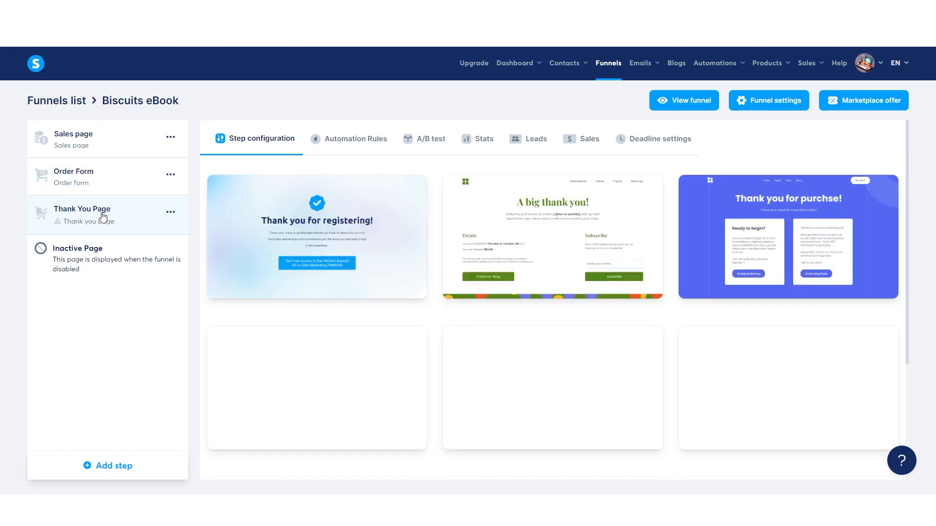
mouse_move(392, 215)
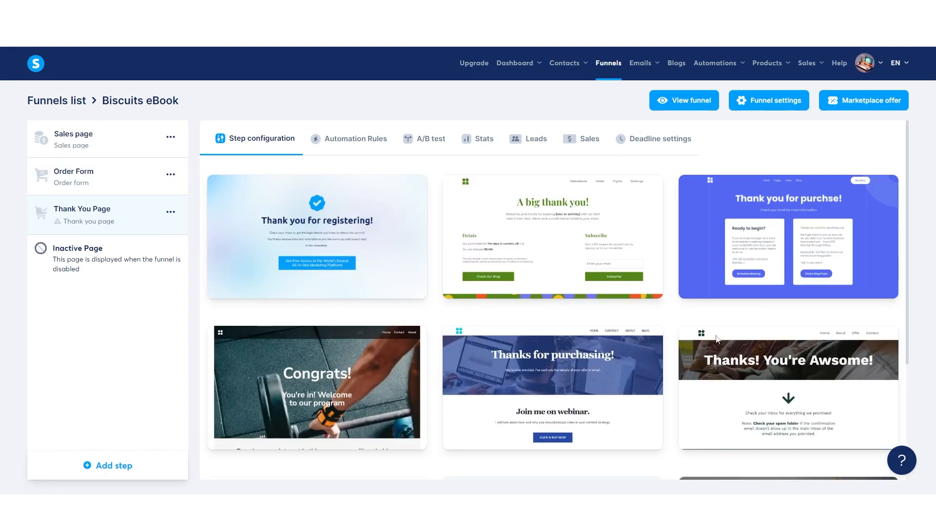
mouse_move(250, 235)
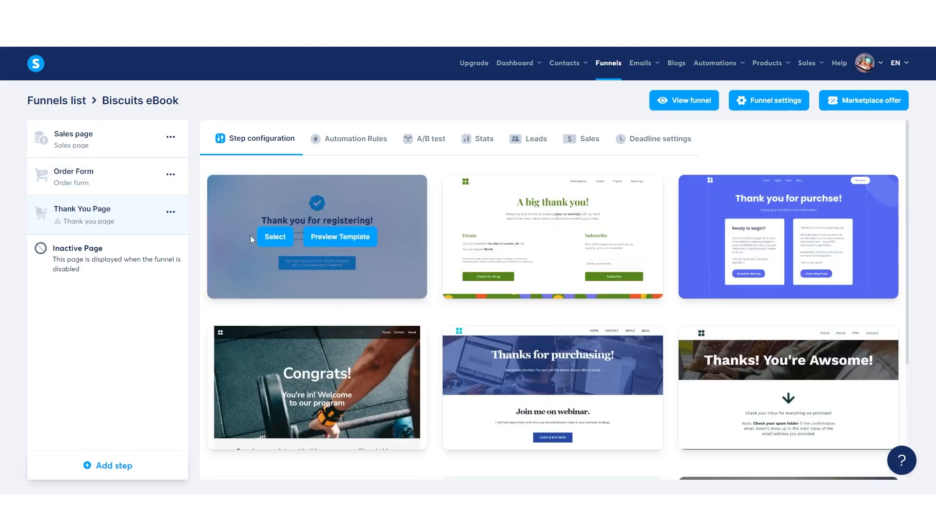
left_click(284, 237)
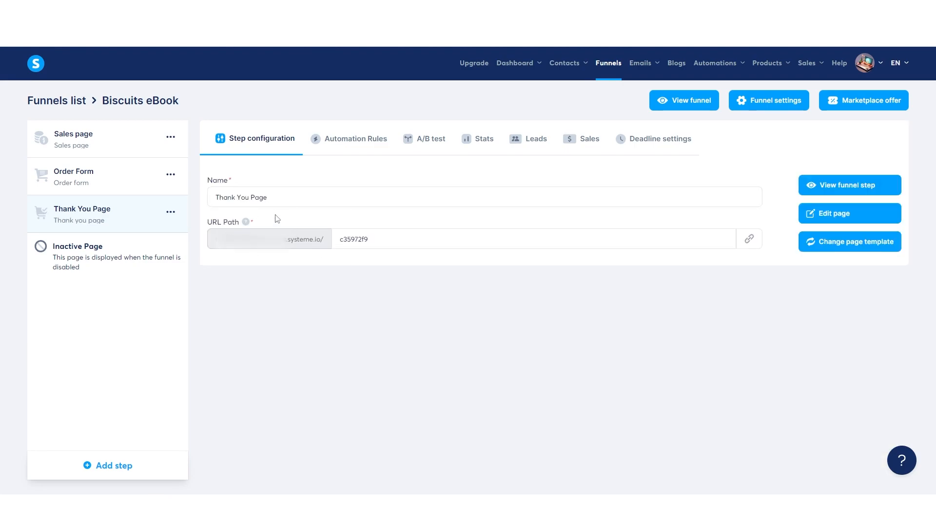
left_click(847, 219)
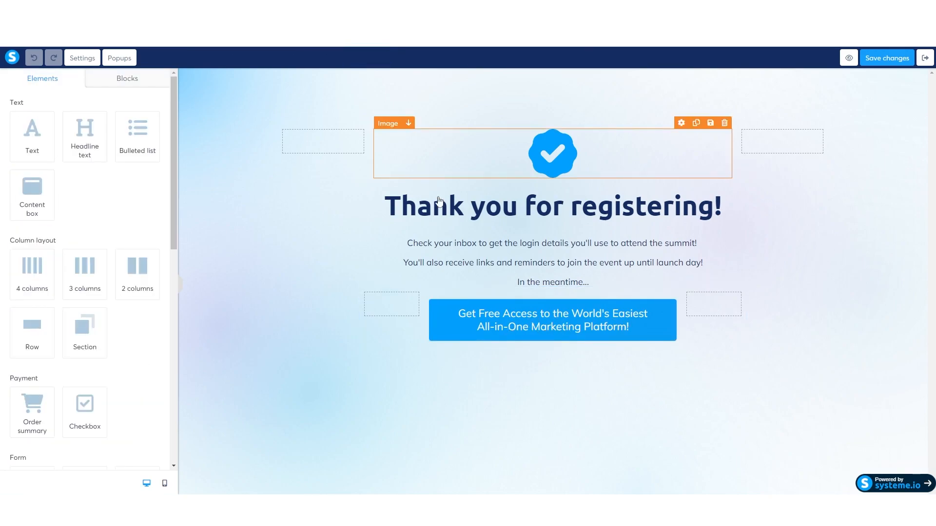
Change the text of the thank-you page's button to "Download your eBook Now".
left_click(510, 327)
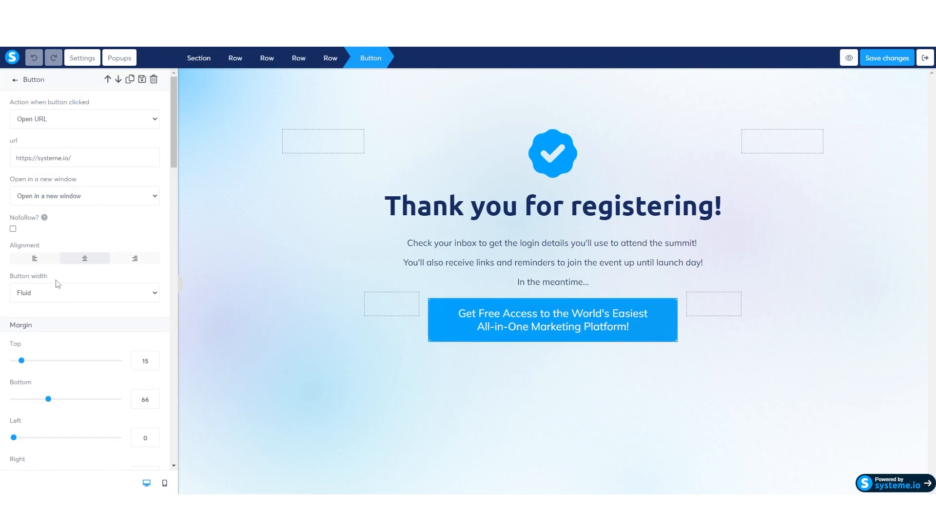
scroll(126, 271, "down", 3)
scroll(125, 271, "down", 4)
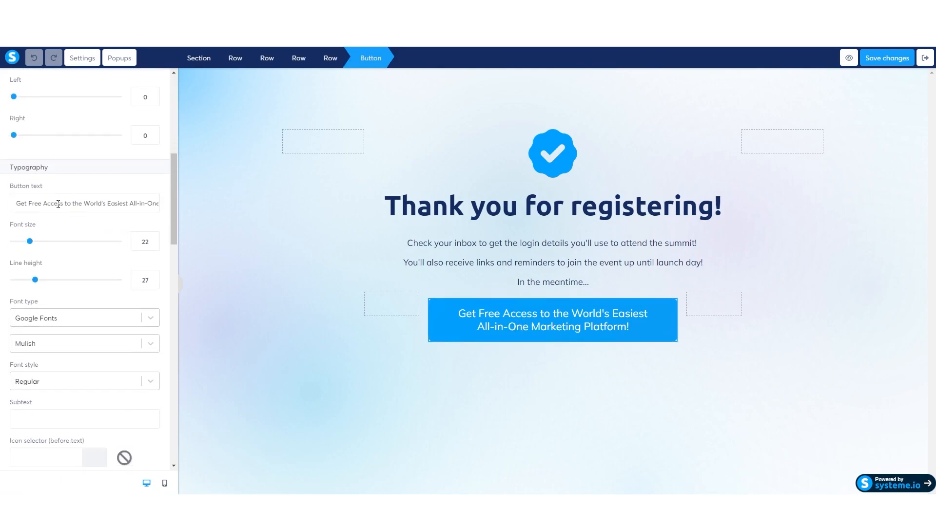
left_click_drag(18, 203, 179, 208)
type("Download your eBook Now")
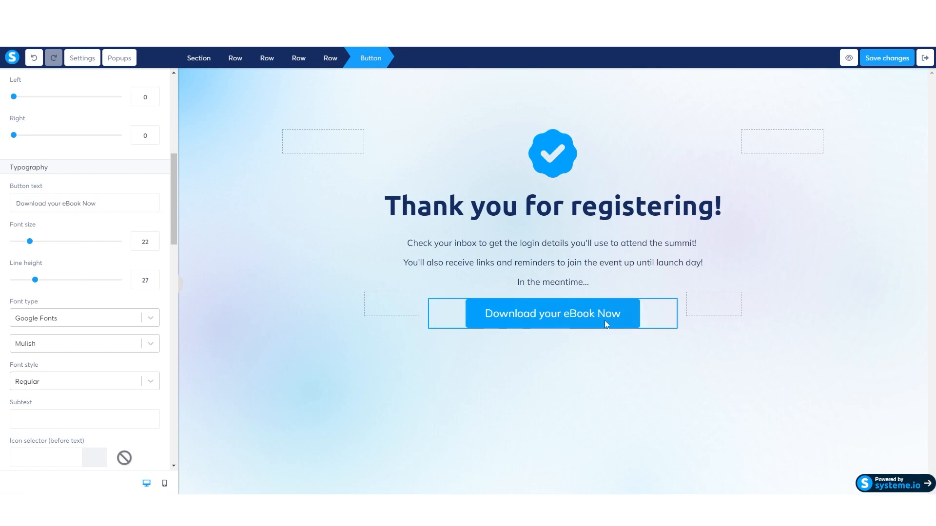
Set the download button's action to Download file and attach Shrewsbury-biscuits22-scaled.jpg from the uploaded files.
scroll(69, 224, "up", 6)
scroll(68, 225, "up", 1)
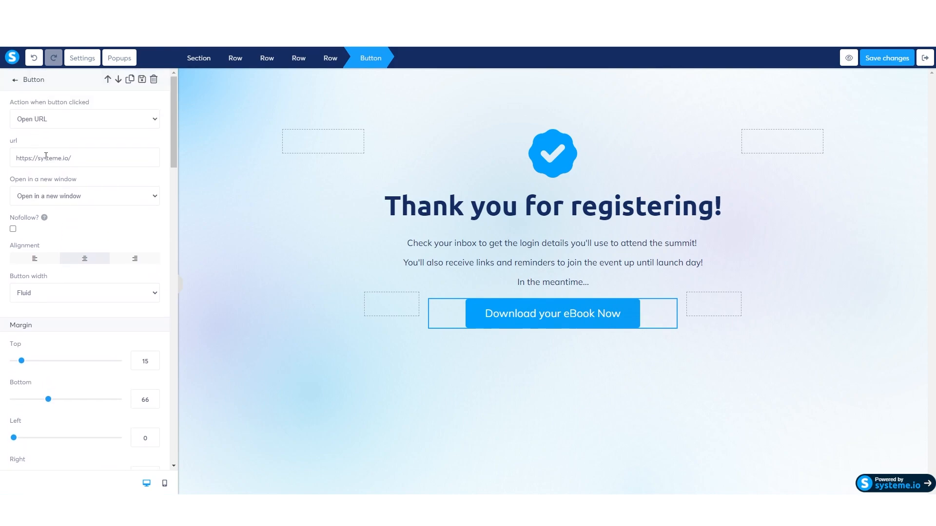
left_click(57, 123)
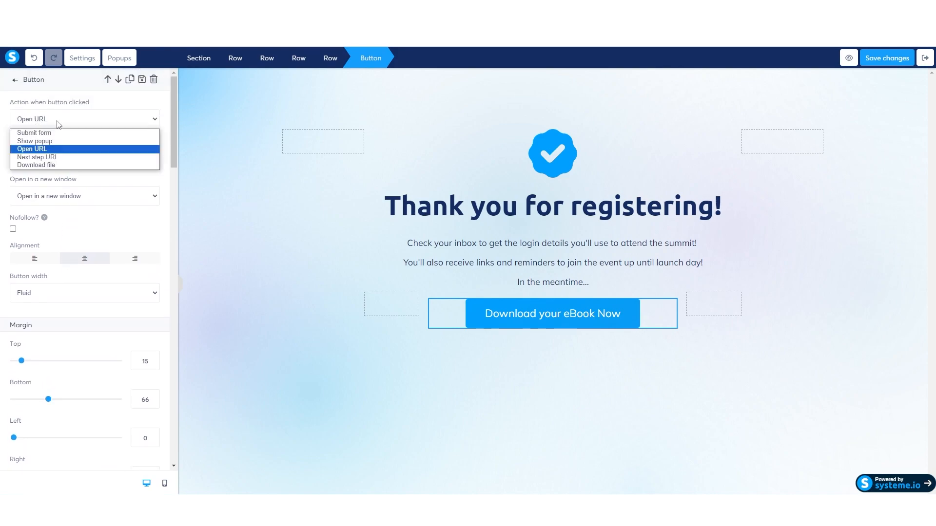
left_click(55, 165)
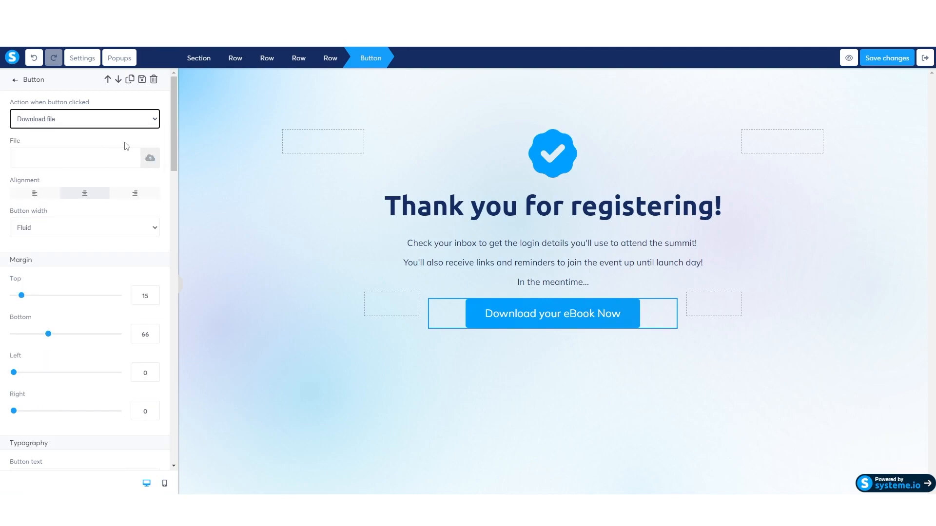
left_click(150, 158)
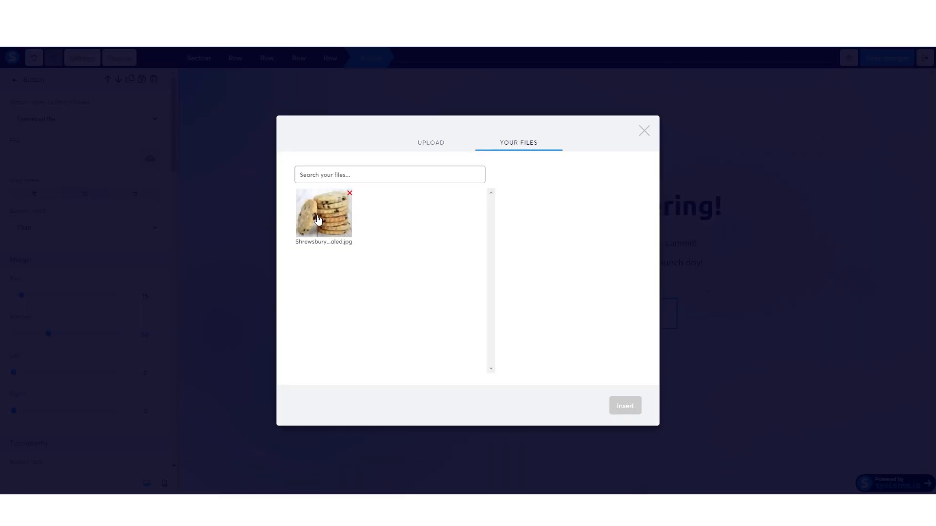
left_click(318, 220)
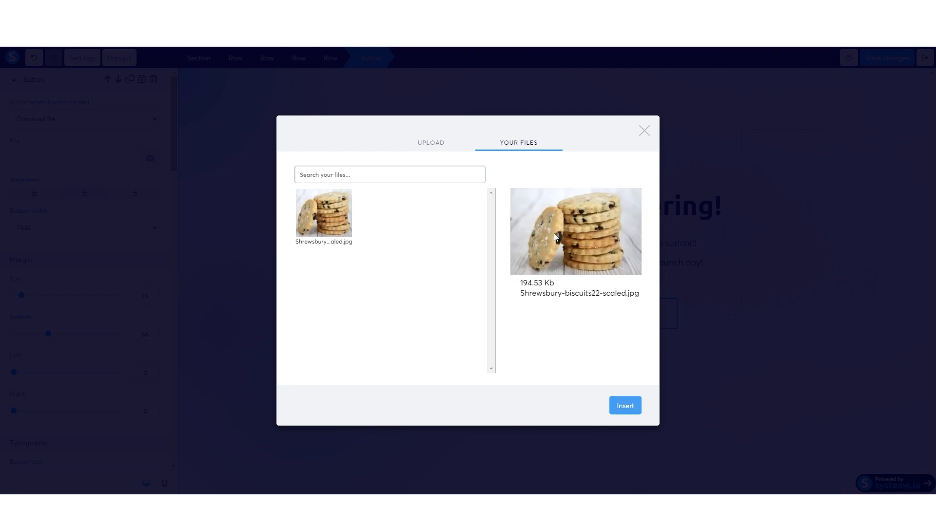
left_click(625, 406)
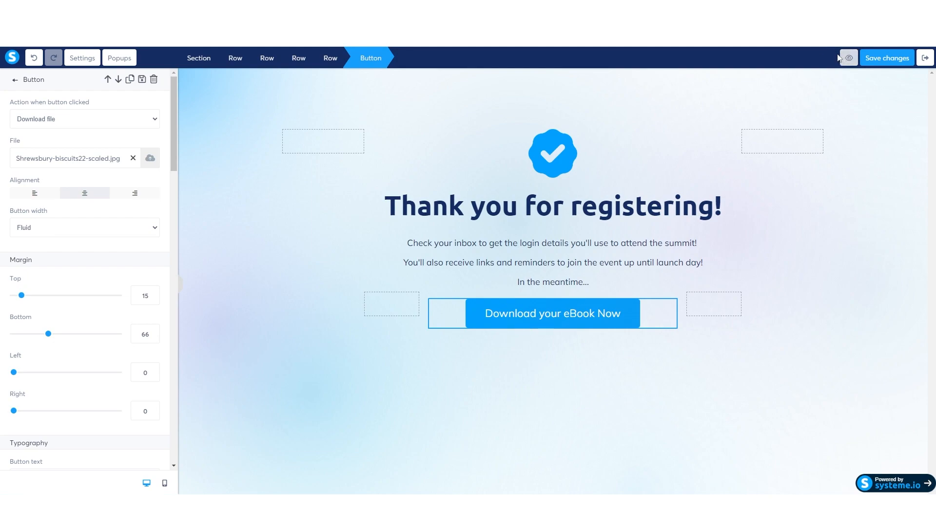
Save the thank-you page, then preview it and test the "Download your eBook Now" button.
left_click(882, 62)
left_click(851, 60)
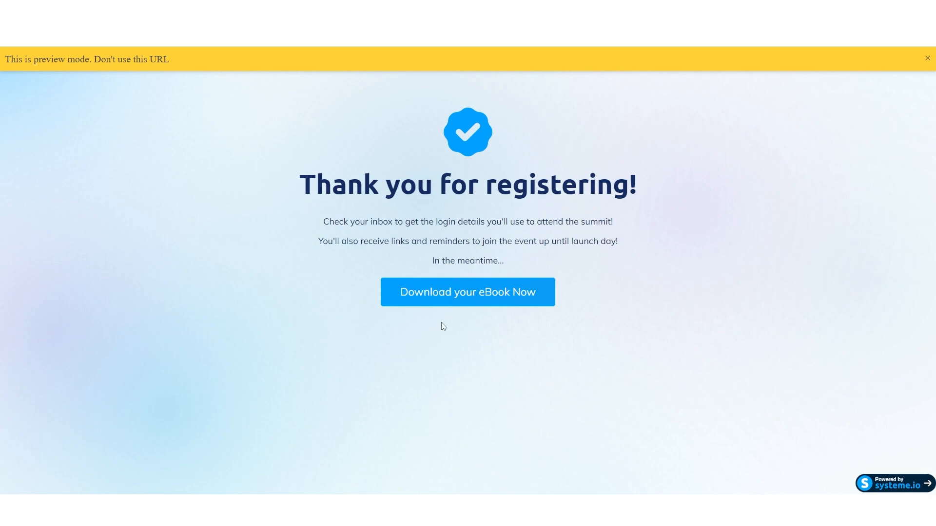
left_click(483, 294)
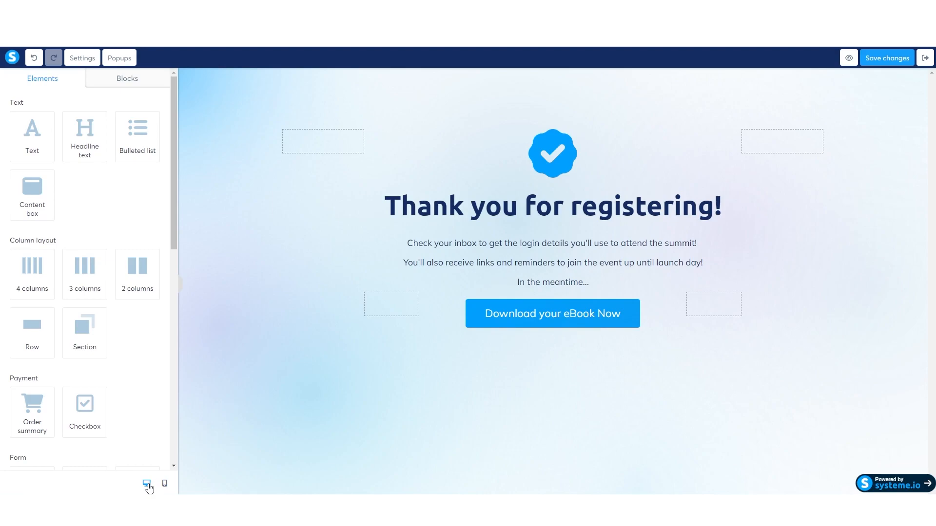
Check the whole thank-you page in the mobile layout and return to the desktop layout.
left_click(165, 483)
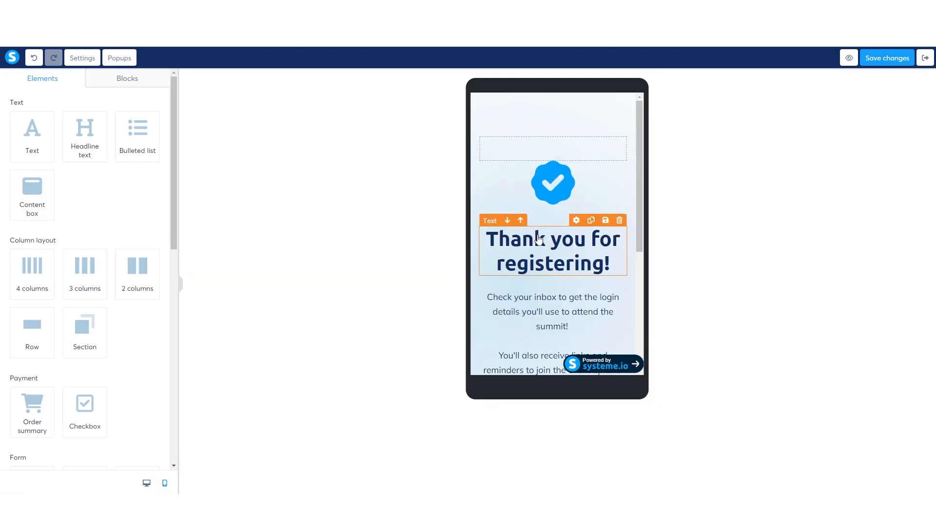
scroll(550, 212, "down", 4)
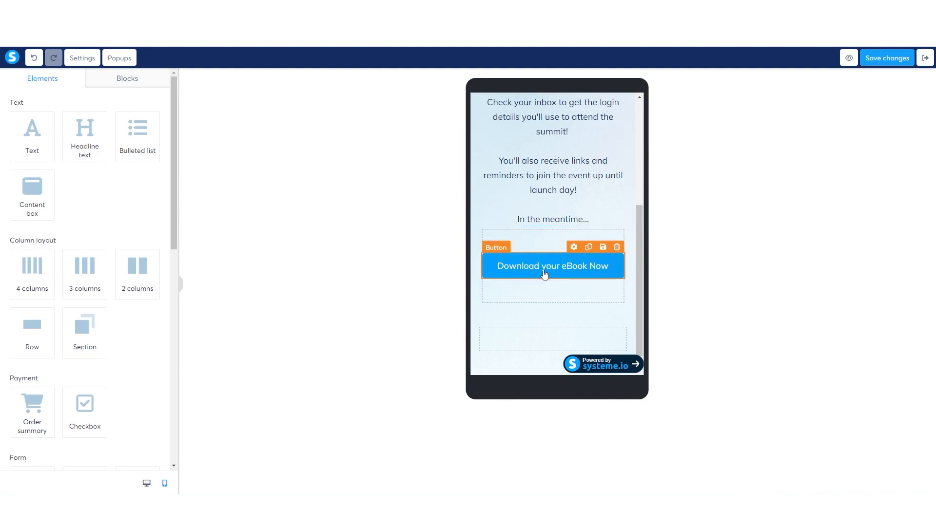
scroll(560, 214, "up", 3)
scroll(563, 205, "up", 1)
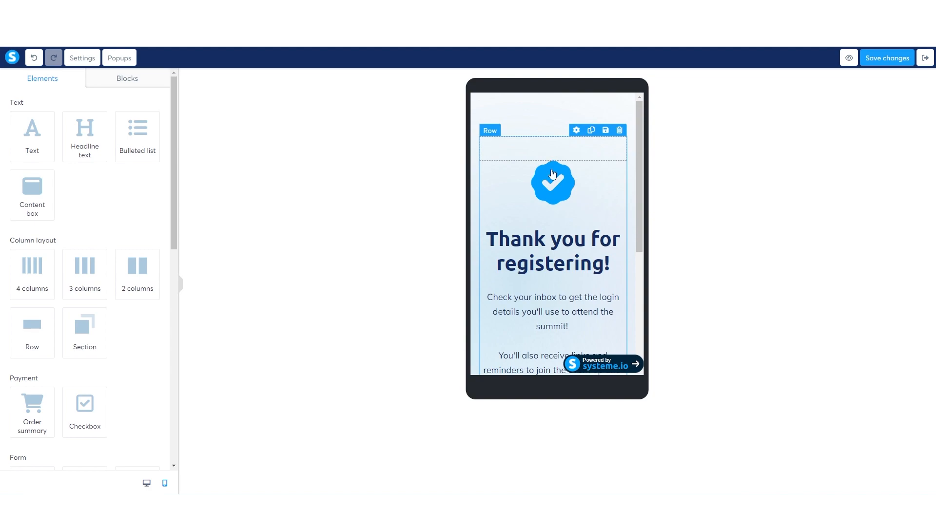
scroll(570, 208, "down", 4)
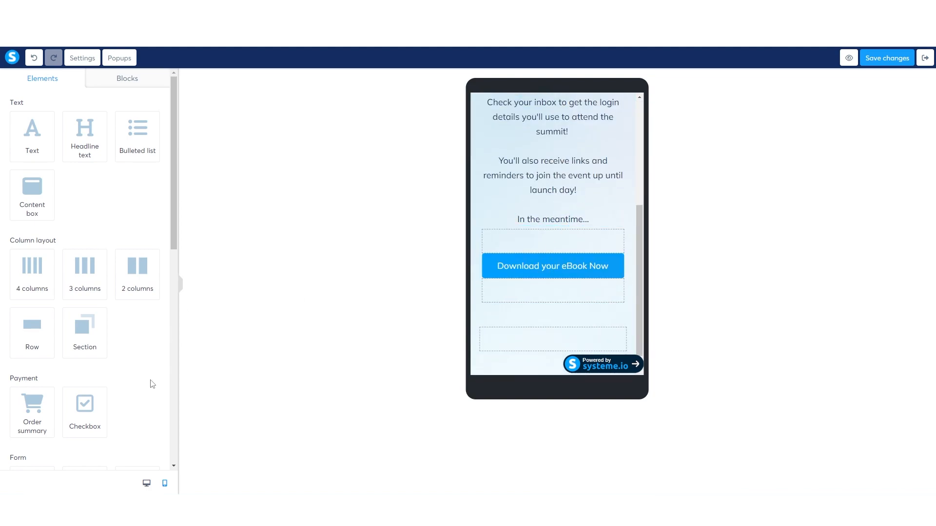
left_click(146, 483)
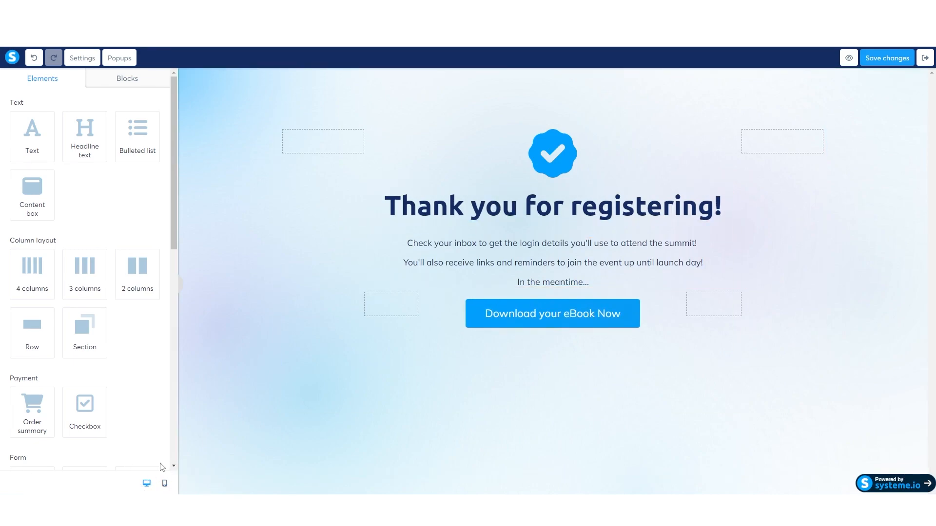
Save the thank-you page, leave the editor and open the live Biscuits eBook funnel.
left_click(878, 59)
left_click(926, 57)
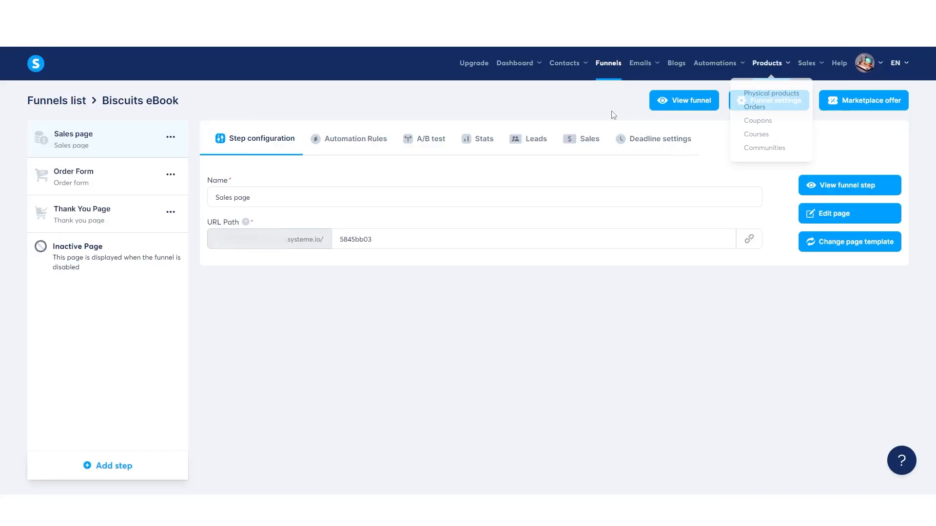
left_click(691, 99)
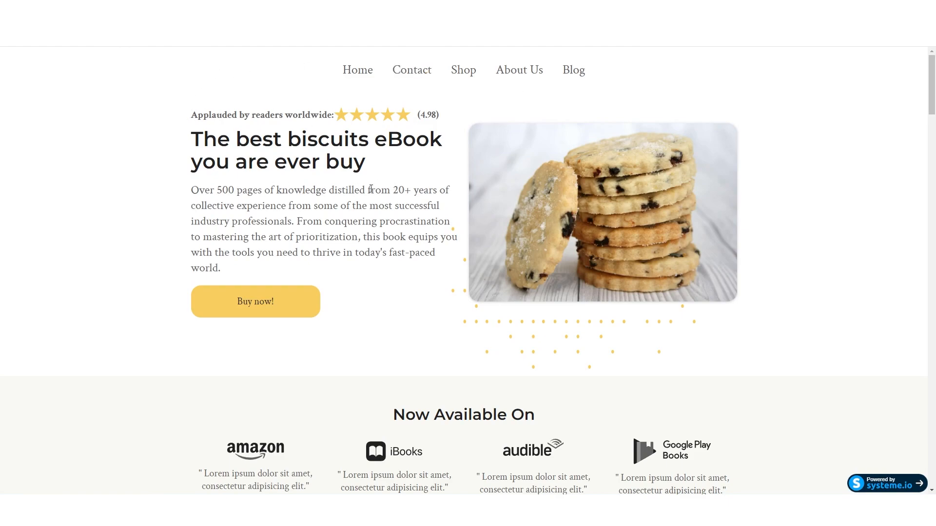
Go from the live sales page to the order form and try to submit it with empty guest information.
left_click(251, 304)
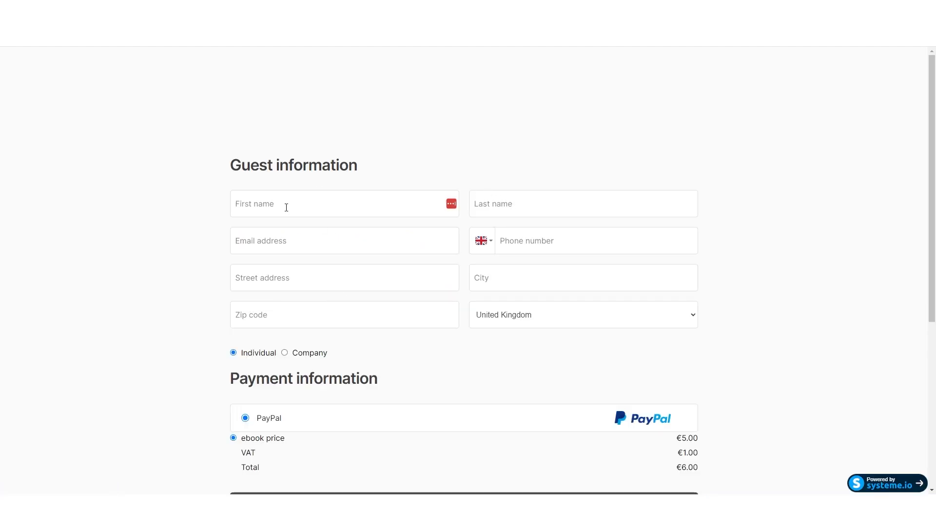
scroll(453, 254, "down", 3)
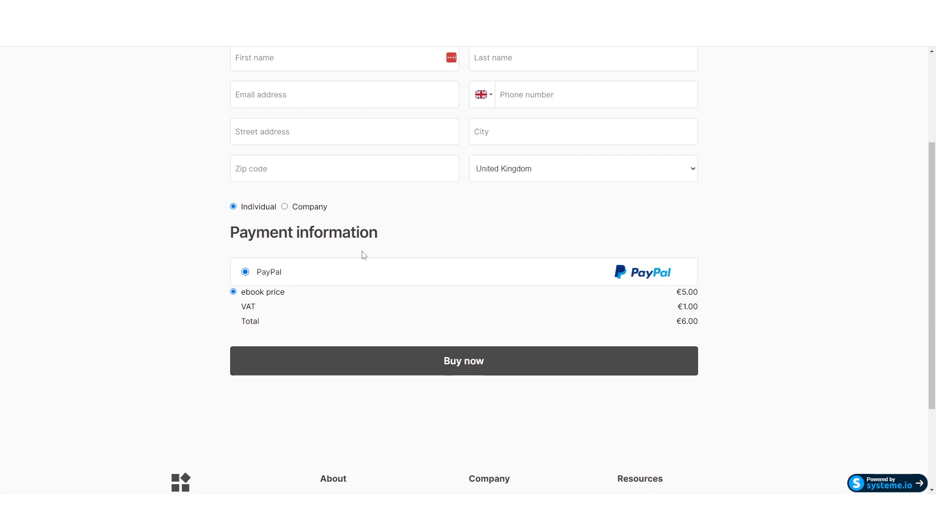
left_click(472, 367)
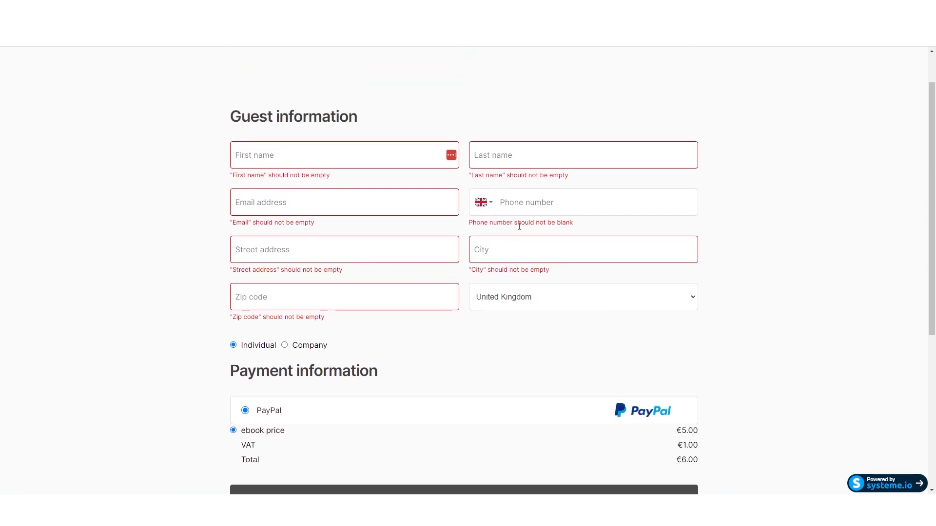
Review the order form down to its footer, return to the sales page and select its web address.
scroll(401, 285, "down", 2)
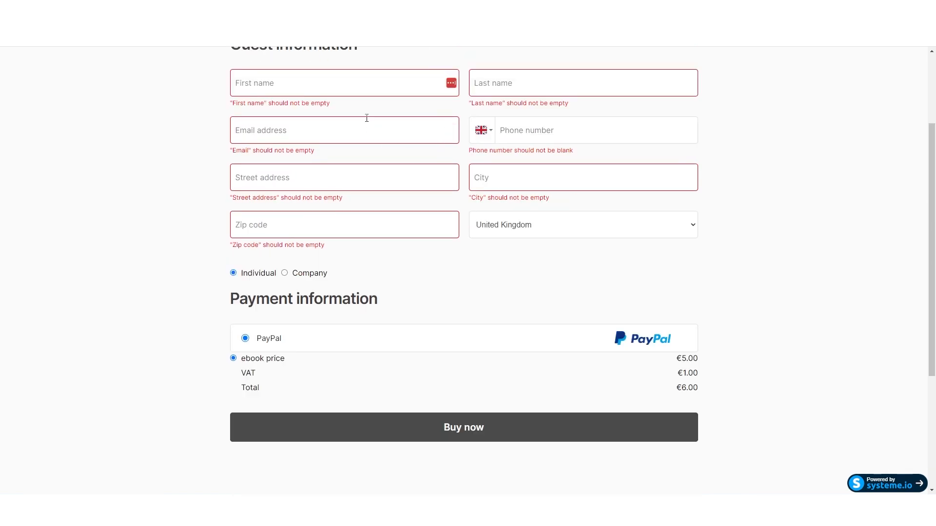
scroll(405, 190, "down", 4)
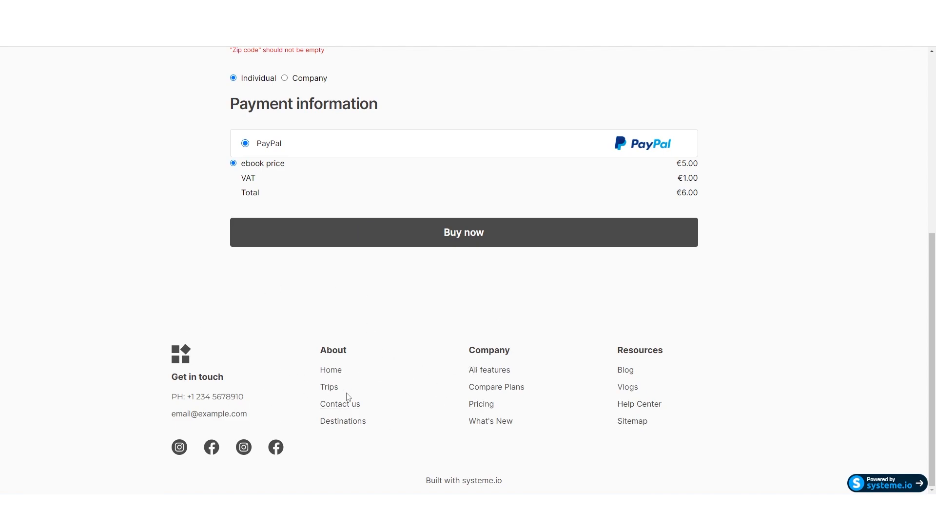
scroll(337, 293, "up", 6)
scroll(593, 200, "down", 5)
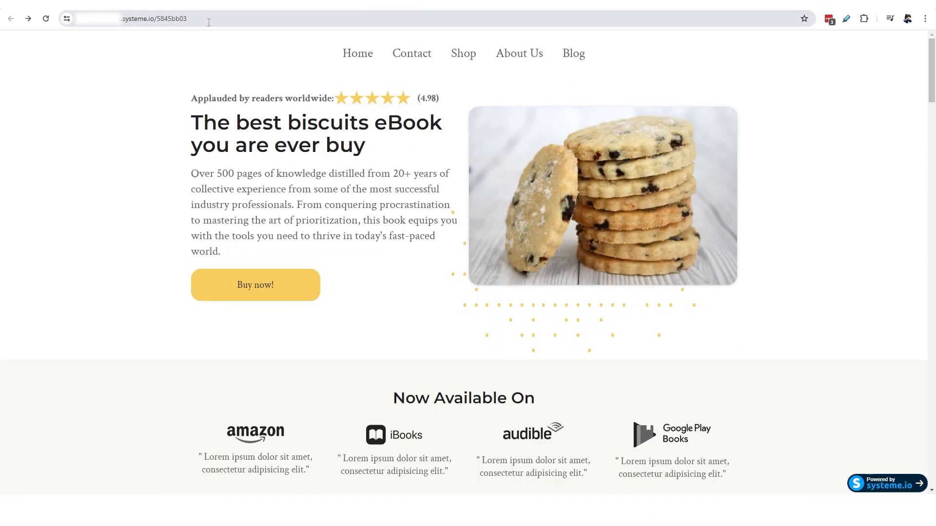
left_click(209, 19)
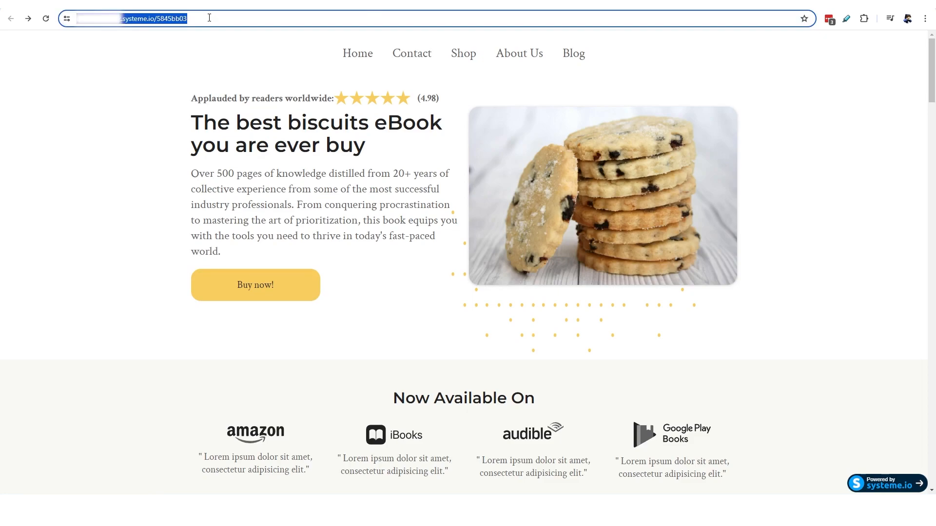